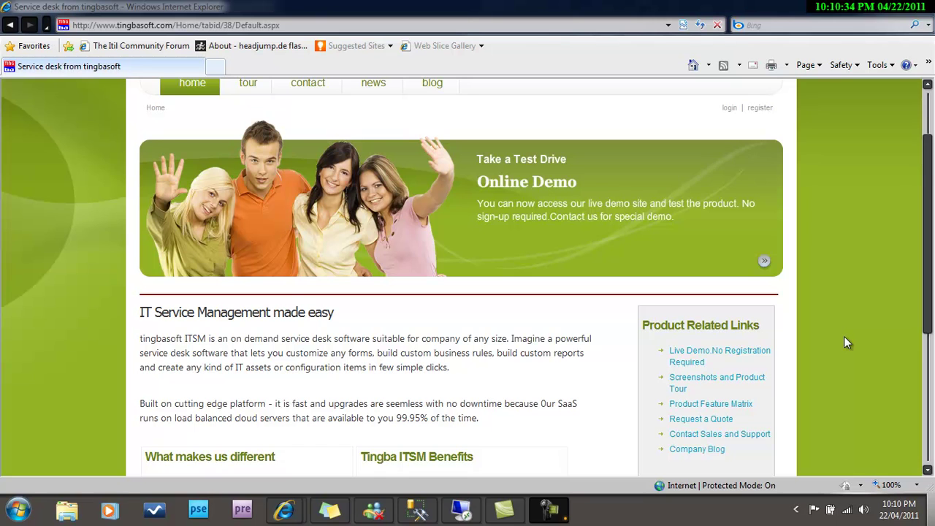
Open the Online Demo page and scroll down to the empty 30-day free trial sign-up form.
click(763, 264)
click(763, 264)
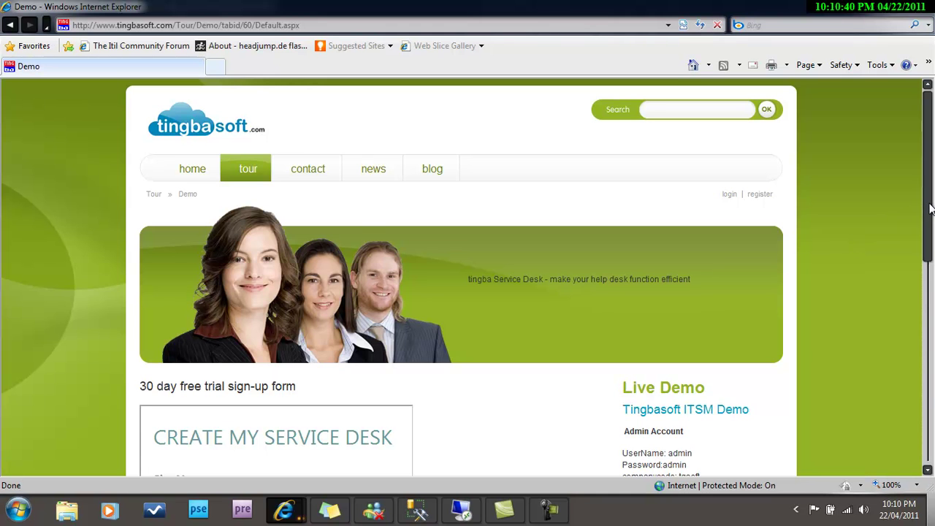
right_click(927, 226)
key(Escape)
drag(924, 225, 908, 346)
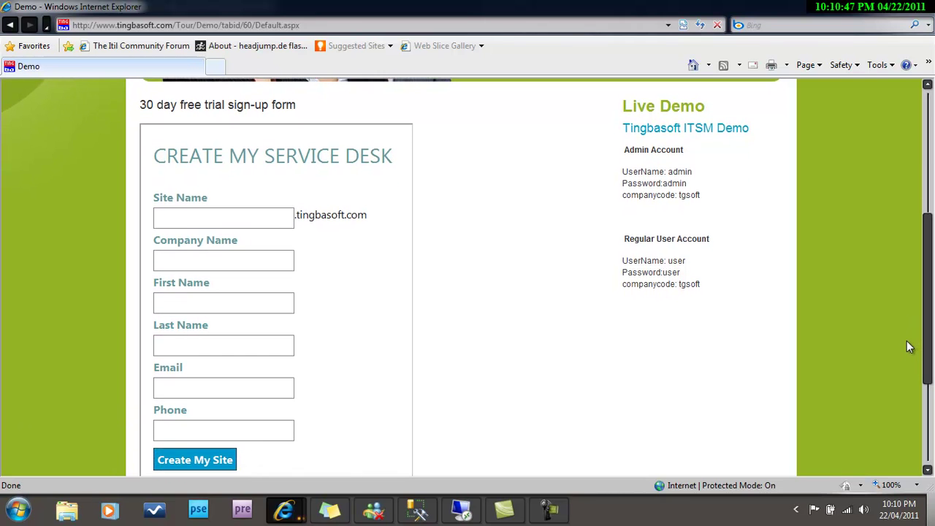
Request site cloud9 for Cloud9 Investment Services with the contact's name, e-mail and phone.
click(230, 215)
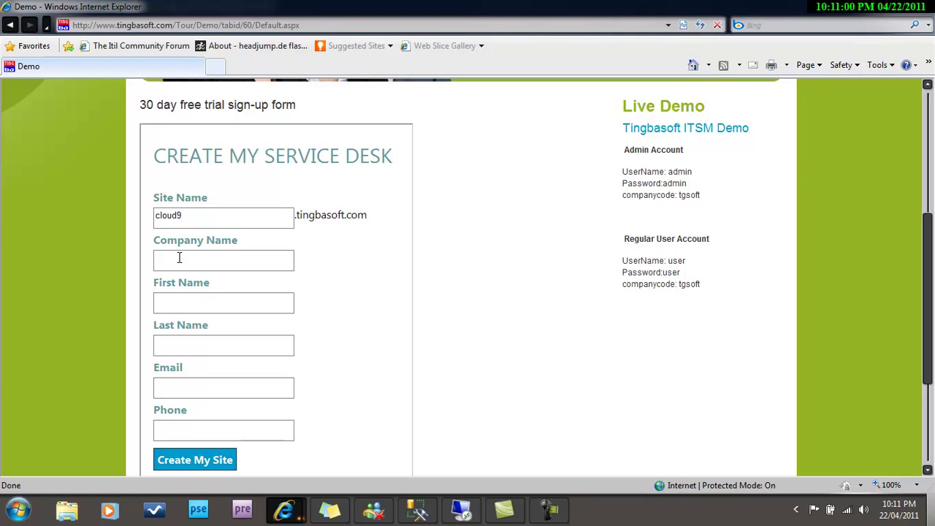
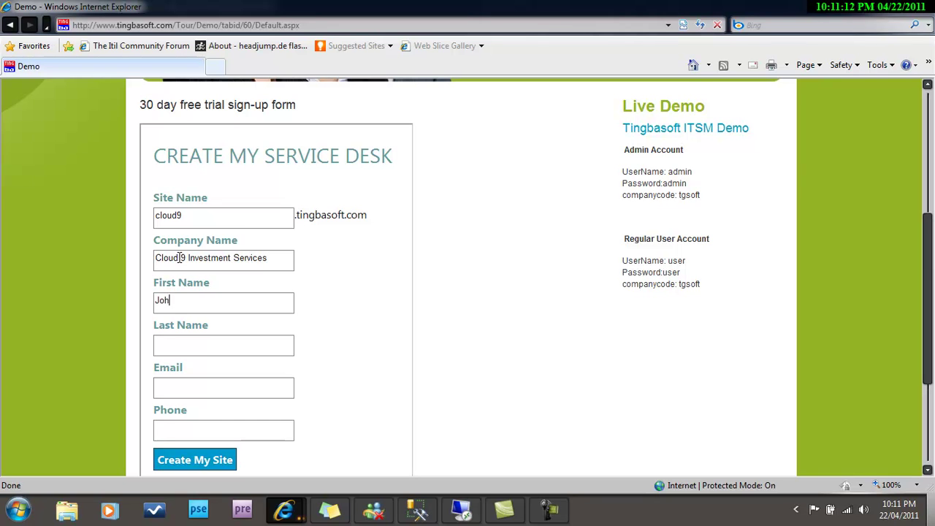
key(Tab)
key(BackSpace)
key(BackSpace)
key(BackSpace)
key(Tab)
click(186, 458)
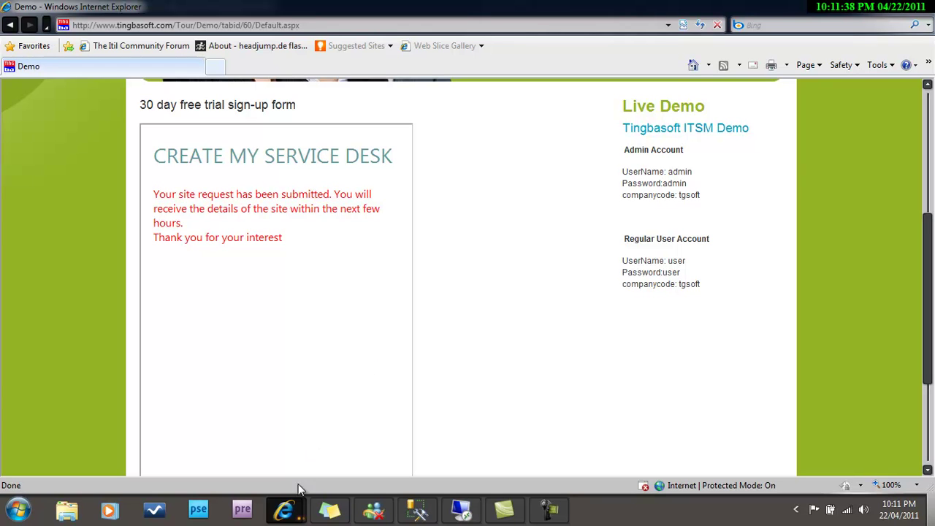
Read the New Site Request email in webmail, then return to the Demo confirmation window.
mouse_move(289, 502)
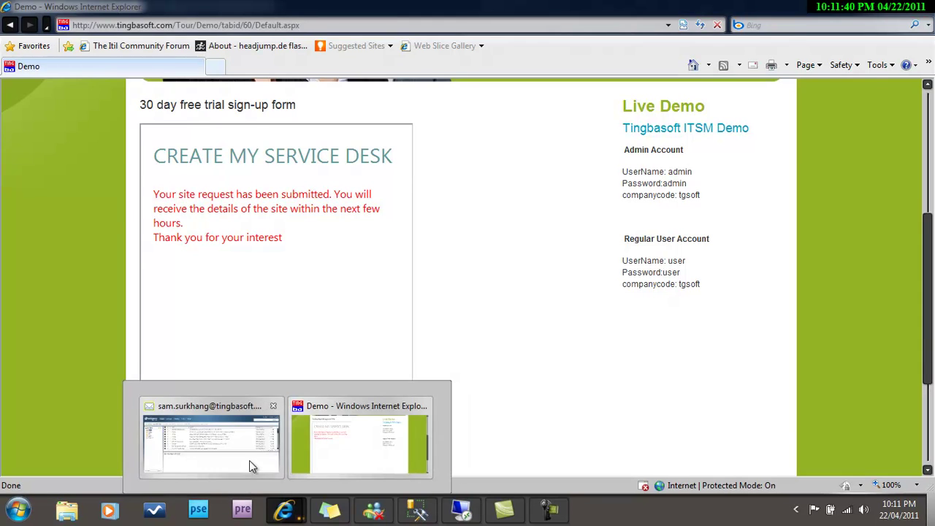
click(249, 461)
click(110, 139)
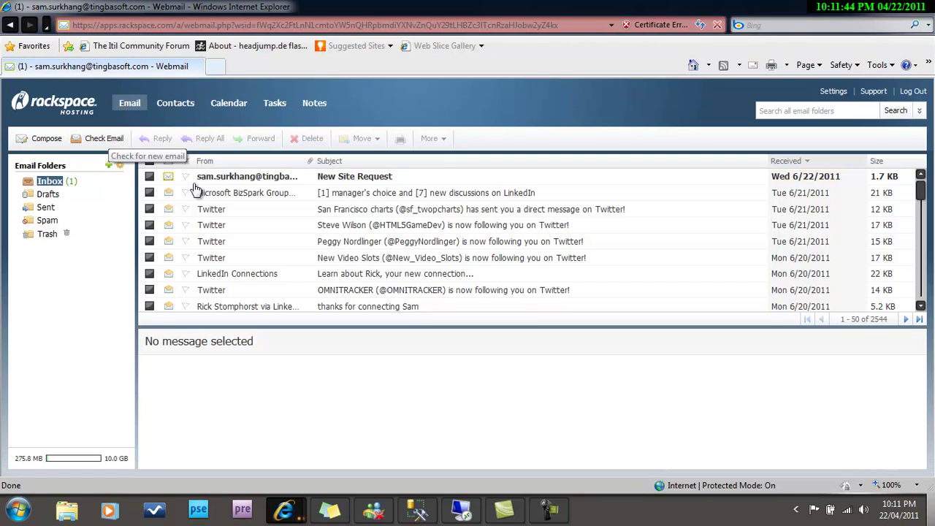
click(240, 181)
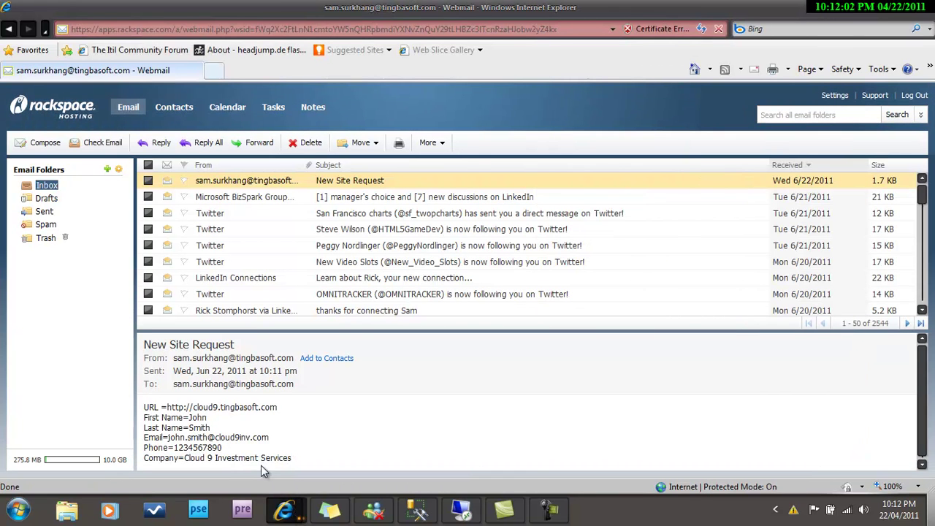
key(alt+Tab)
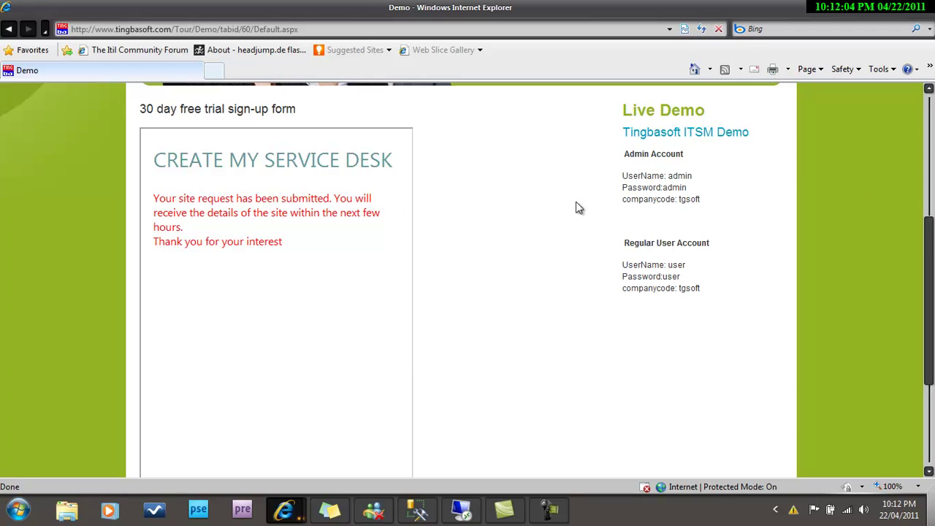
Go to the beta.tingbasoft.com site.
drag(926, 252, 919, 119)
click(471, 30)
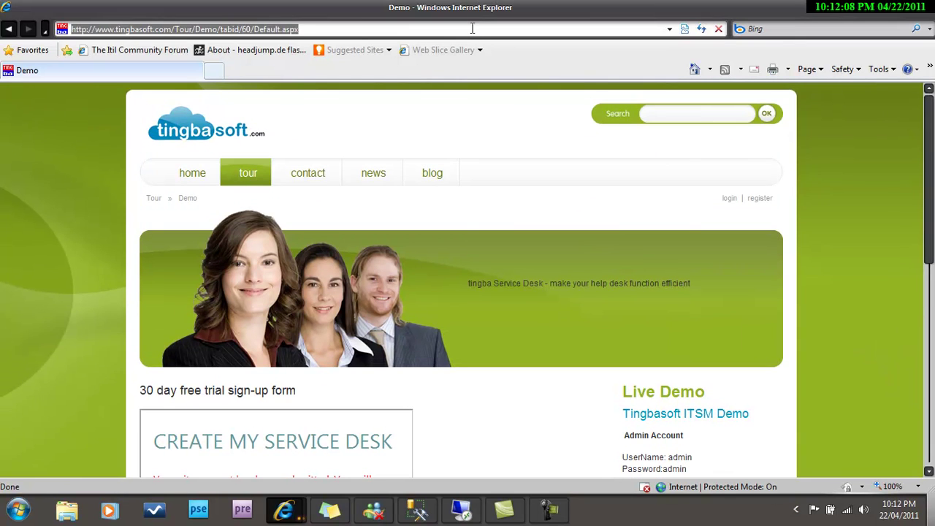
text(ht)
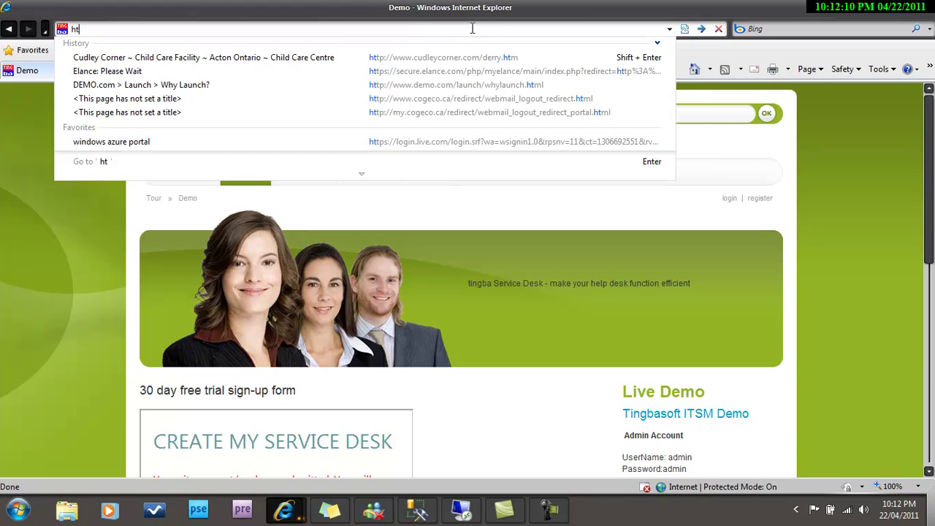
text(tp://bet)
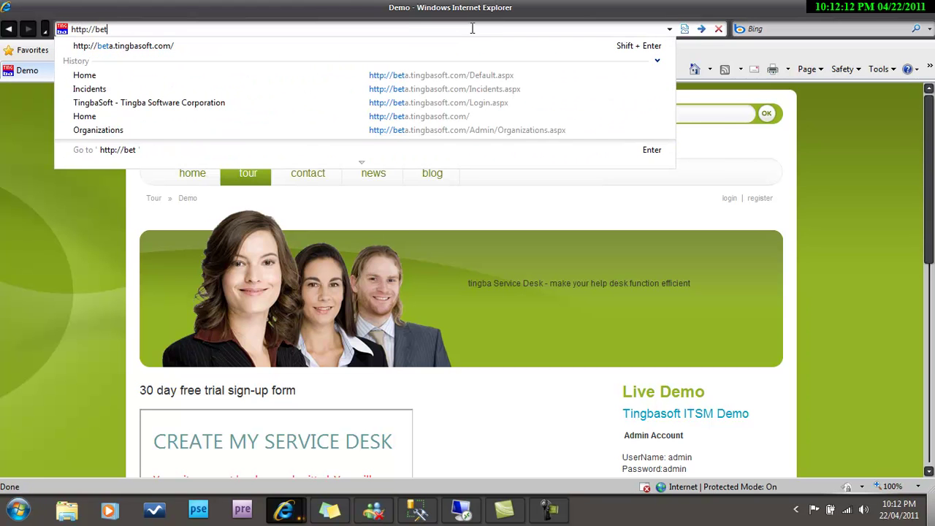
key(shift+Return)
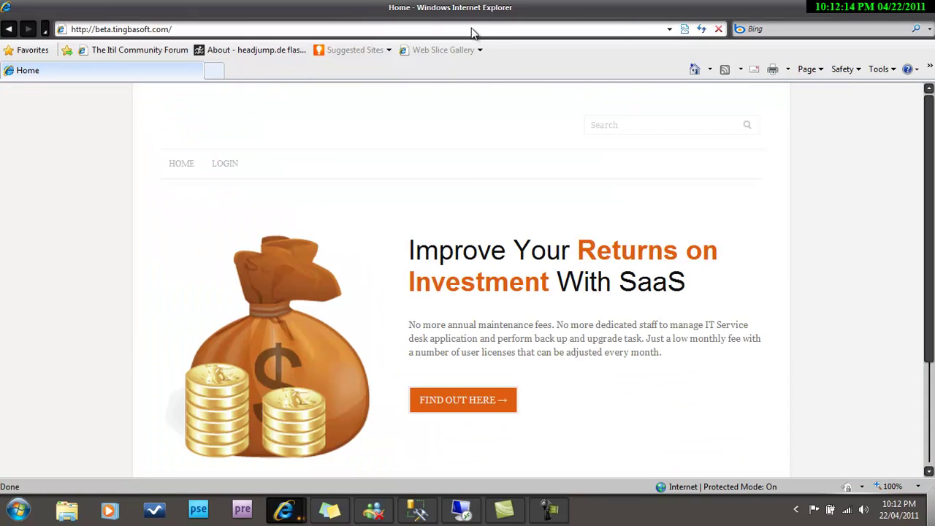
Log in to the beta site with the super admin username and password.
click(236, 165)
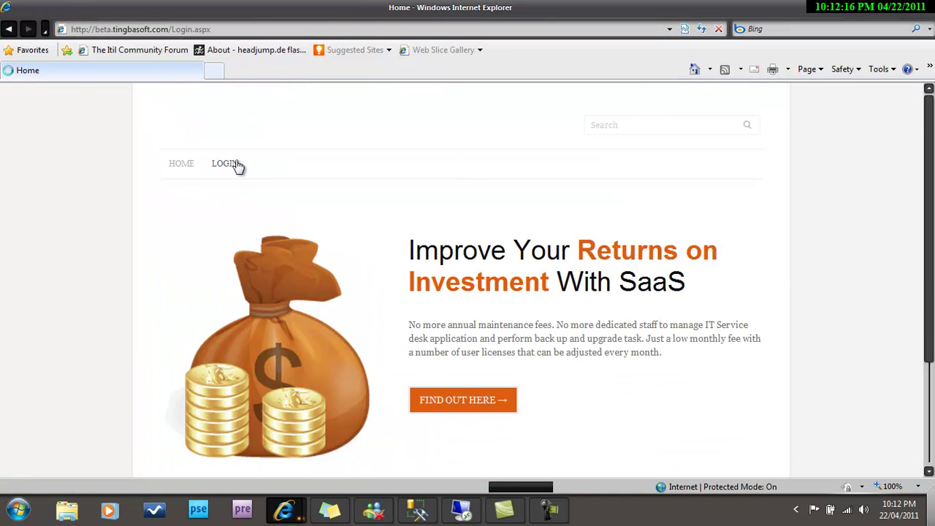
click(387, 185)
text(root)
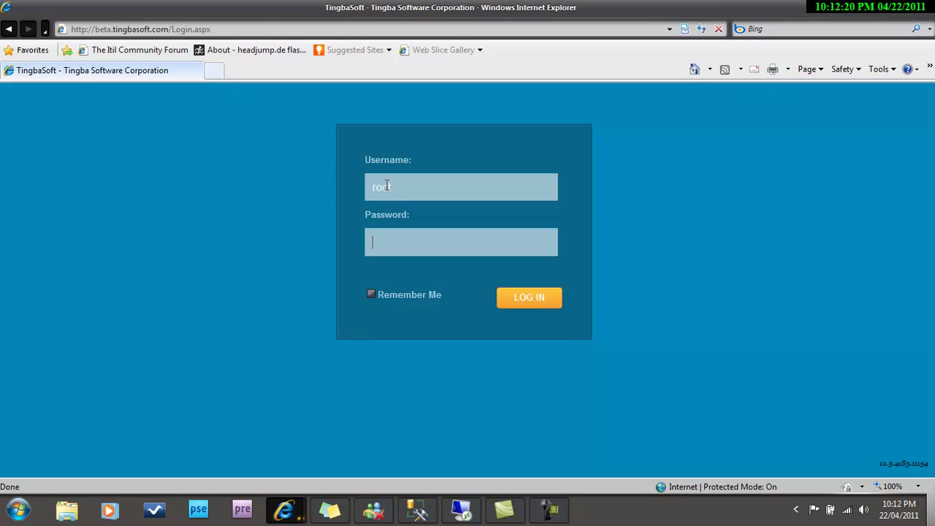
text(•••••••)
click(513, 298)
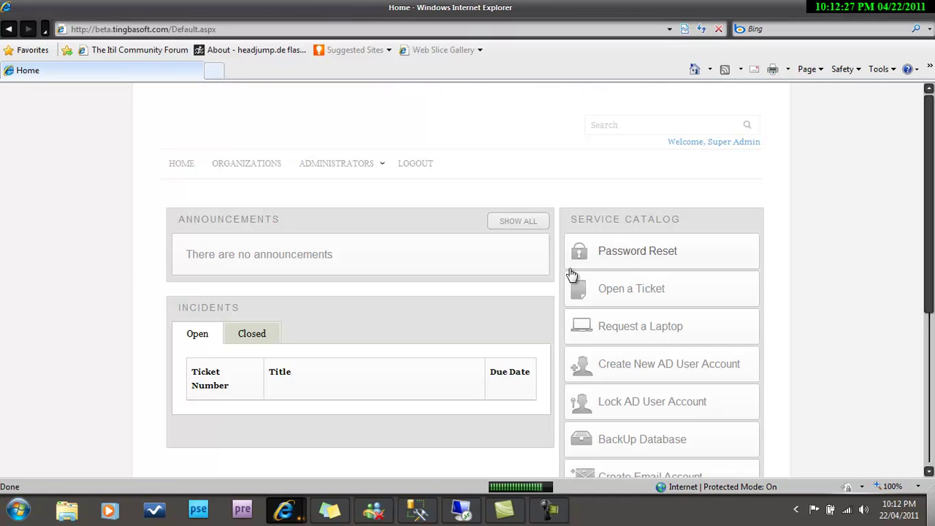
Add organization cloud9 for Cloud 9 Investment Services, entering the contact's name, e-mail and phone.
mouse_move(368, 180)
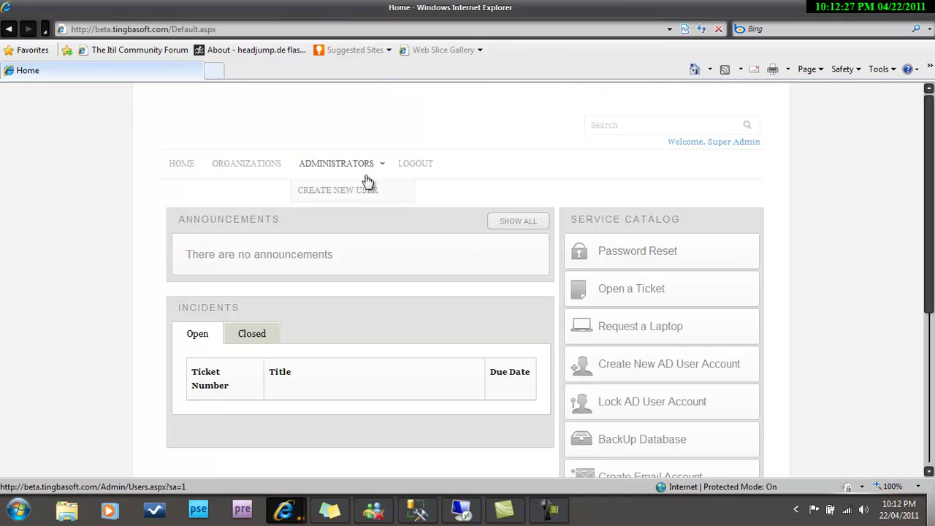
click(251, 166)
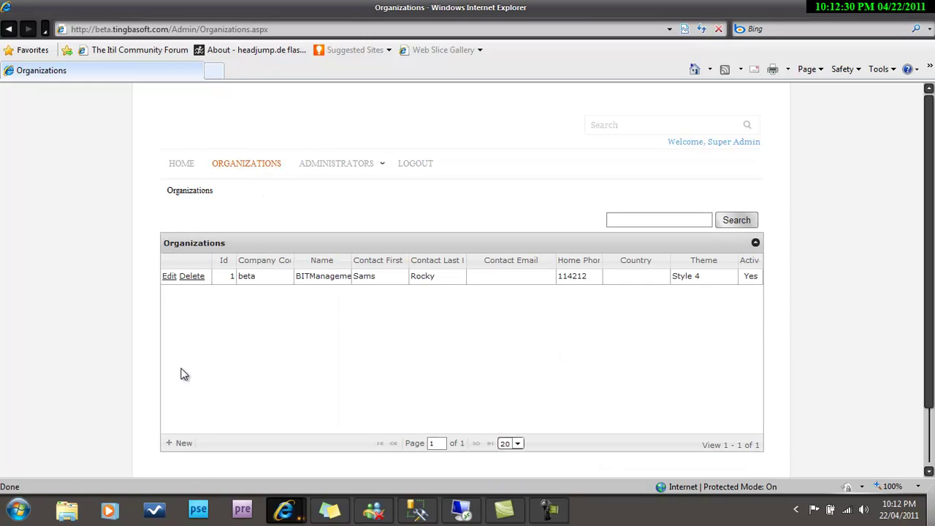
click(184, 442)
click(282, 267)
text(c)
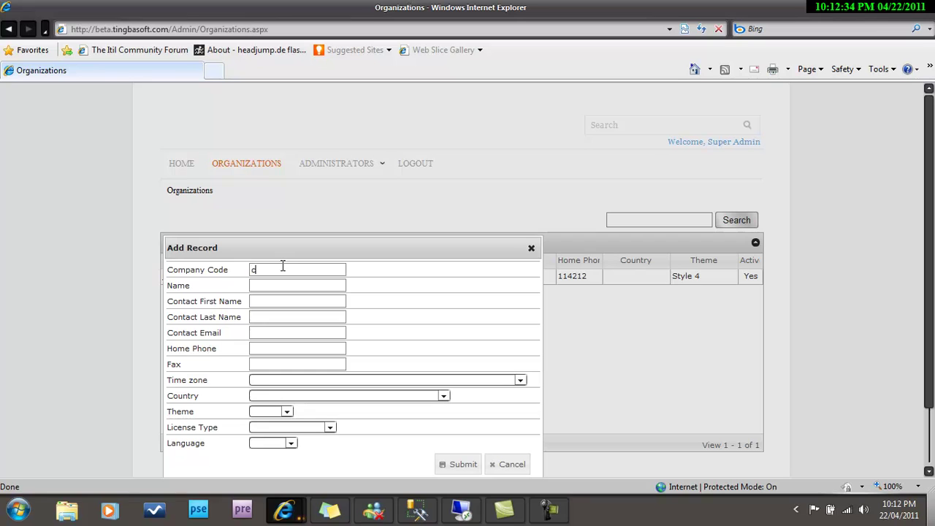
text(loudCloud 9 Investment ServicesJohn)
key(Tab)
text(SMi)
key(Tab)
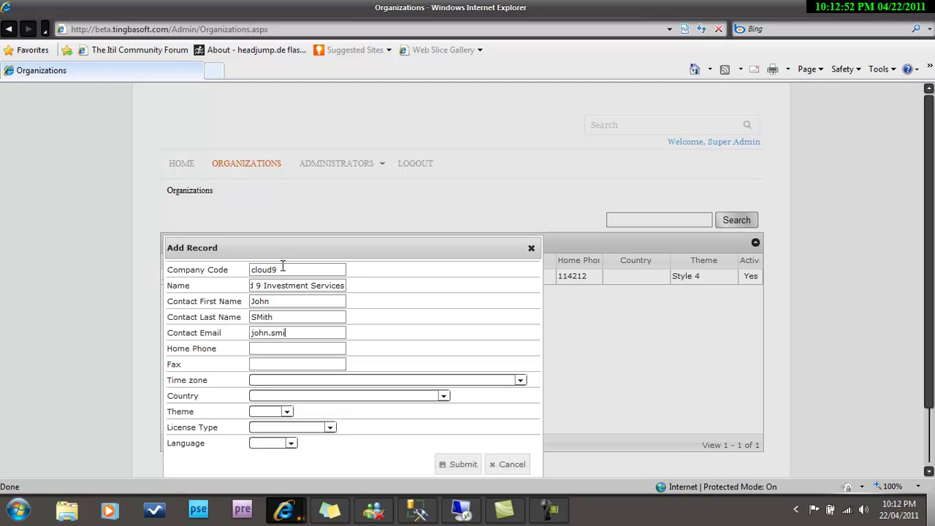
key(Tab)
text(1234567890)
Set Atlantic Time (Canada), country Canada, Style 3, Enterprise license and English, then submit.
click(288, 382)
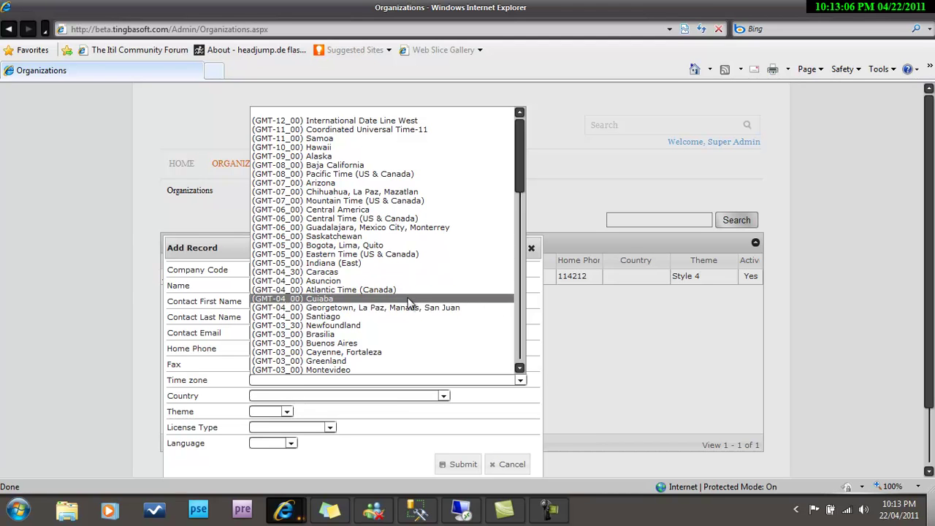
click(373, 290)
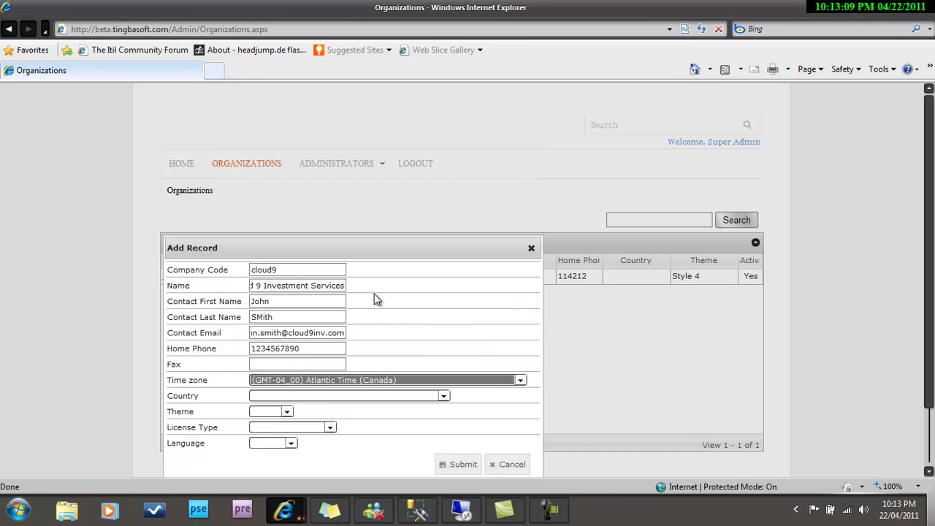
click(335, 396)
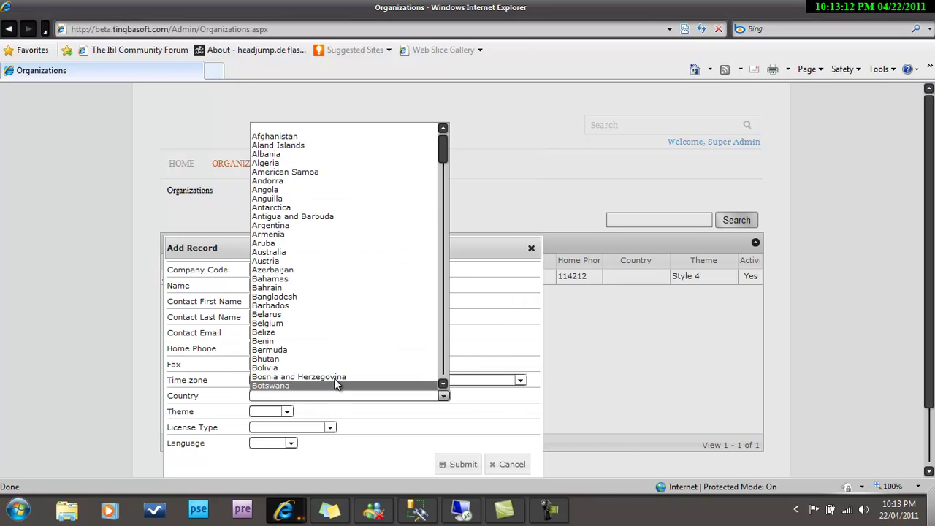
drag(443, 153, 441, 198)
click(307, 136)
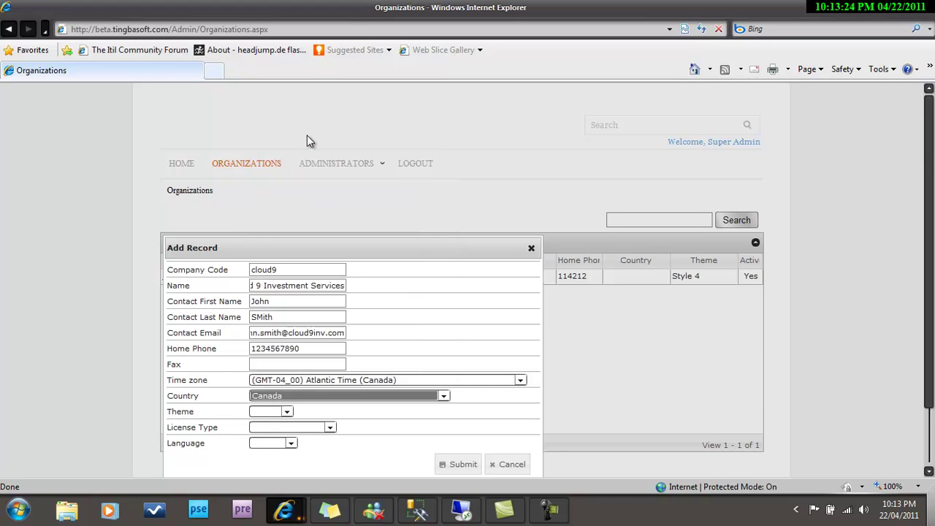
click(287, 412)
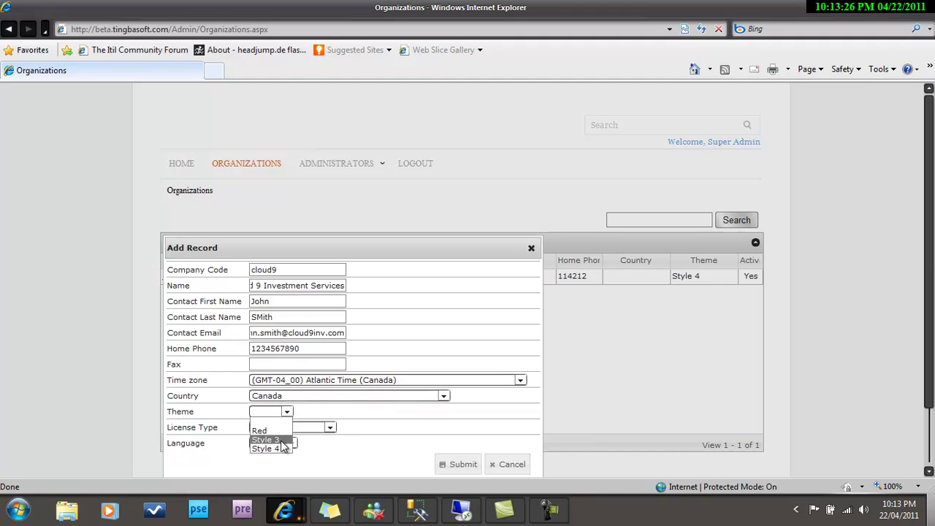
click(281, 439)
click(305, 430)
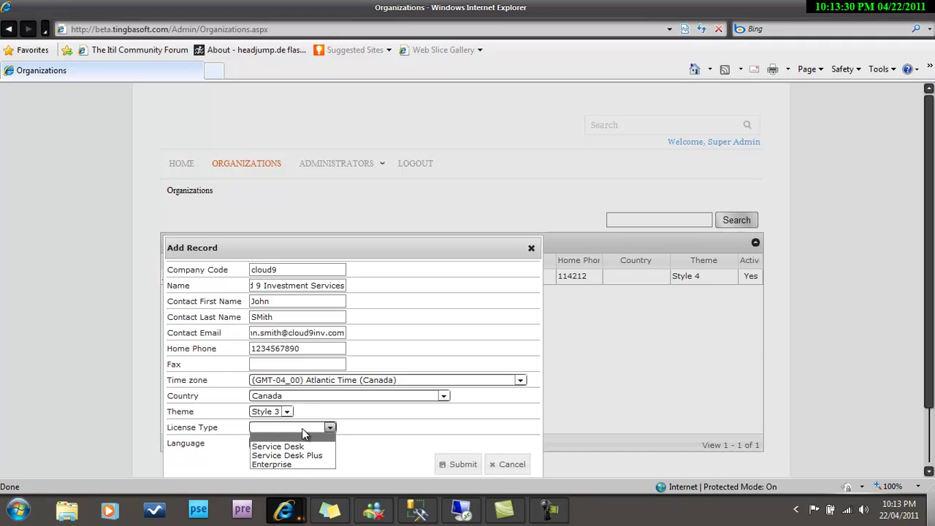
click(290, 465)
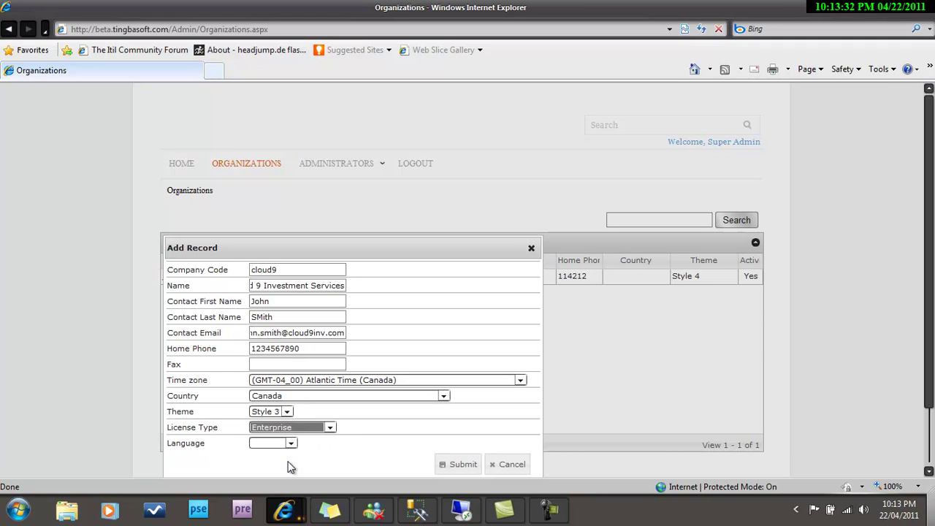
click(292, 444)
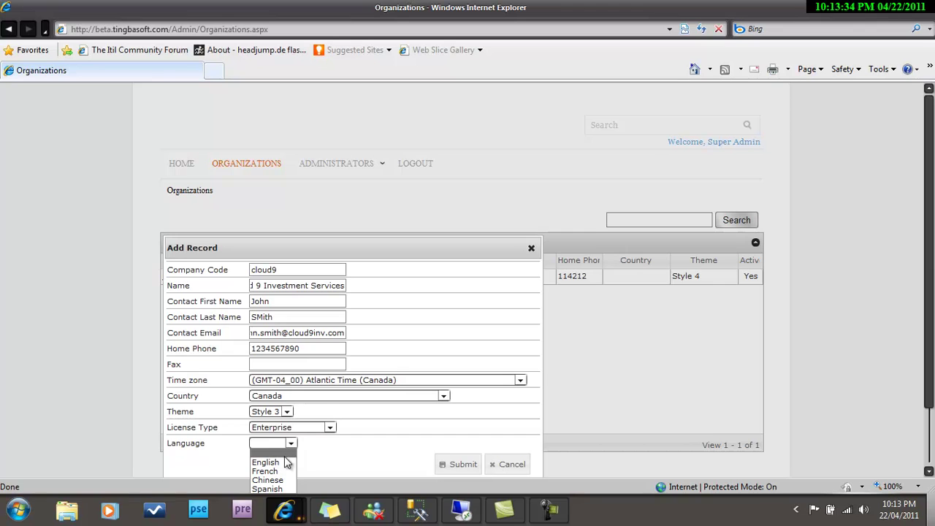
click(286, 465)
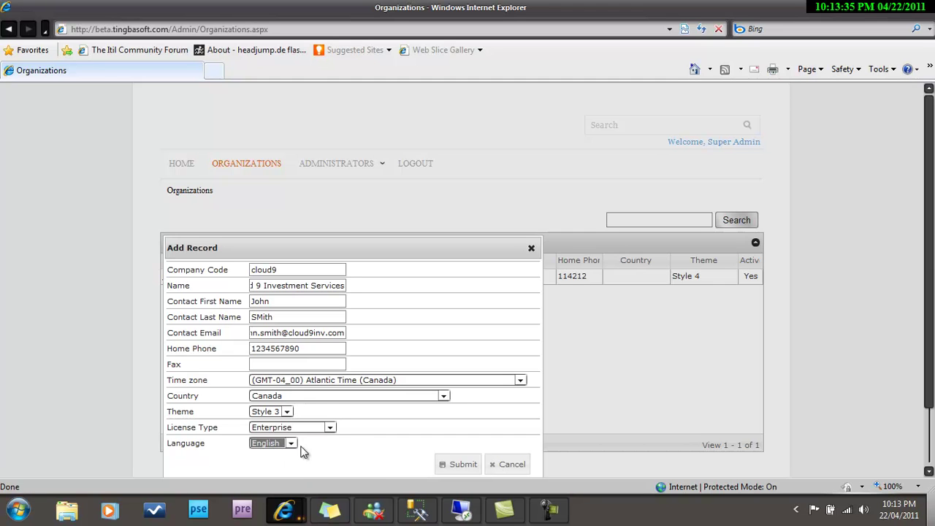
click(455, 465)
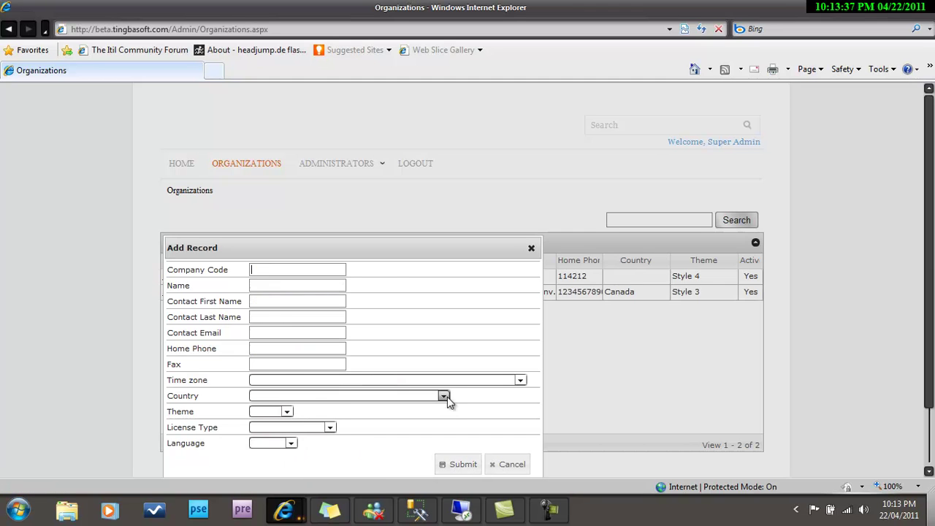
click(532, 249)
Create a new administrator user admin, entering its password and e-mail address.
mouse_move(381, 168)
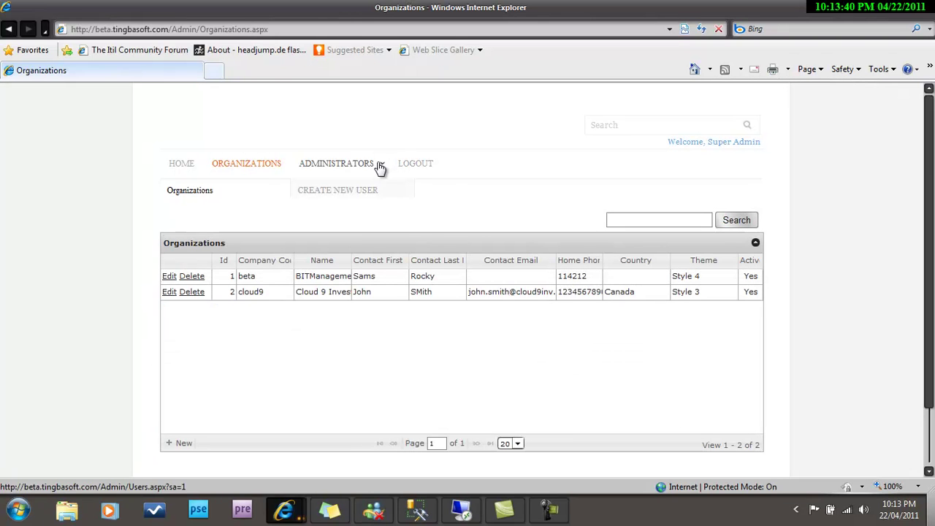
click(363, 191)
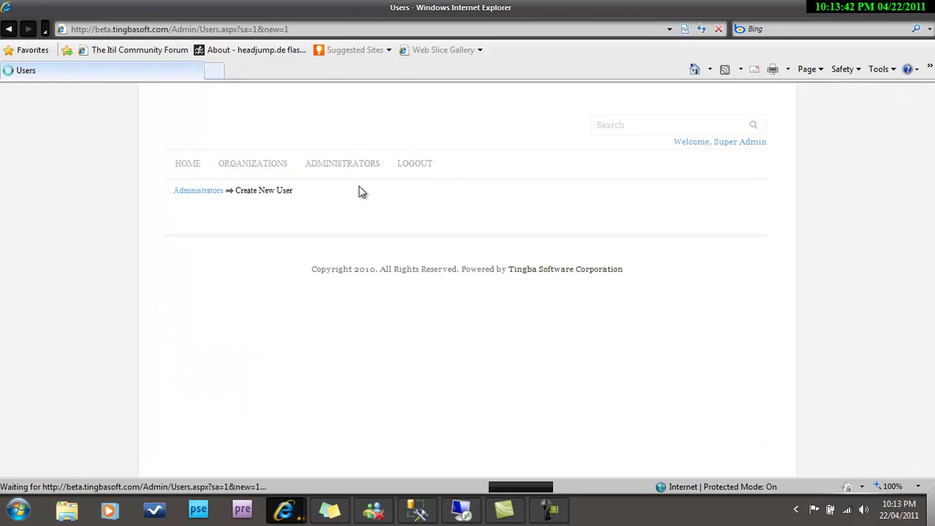
click(286, 269)
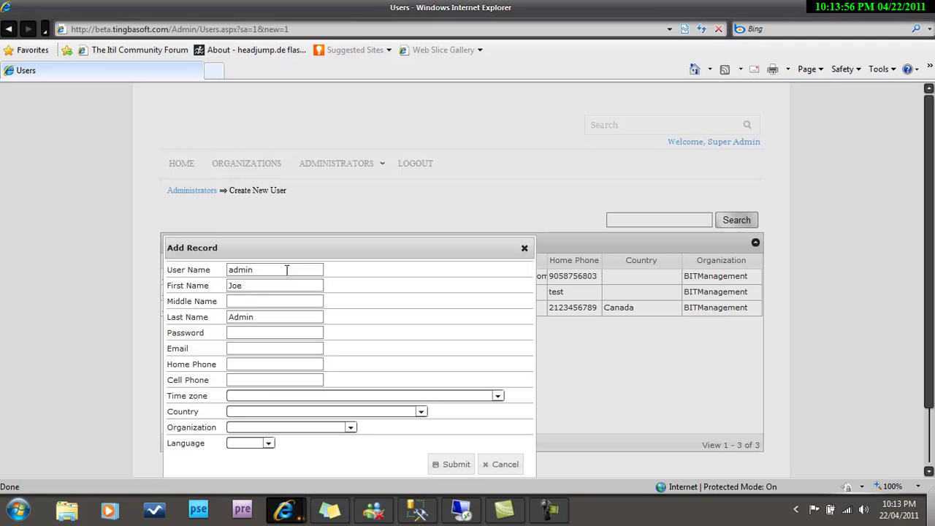
text(123)
click(267, 346)
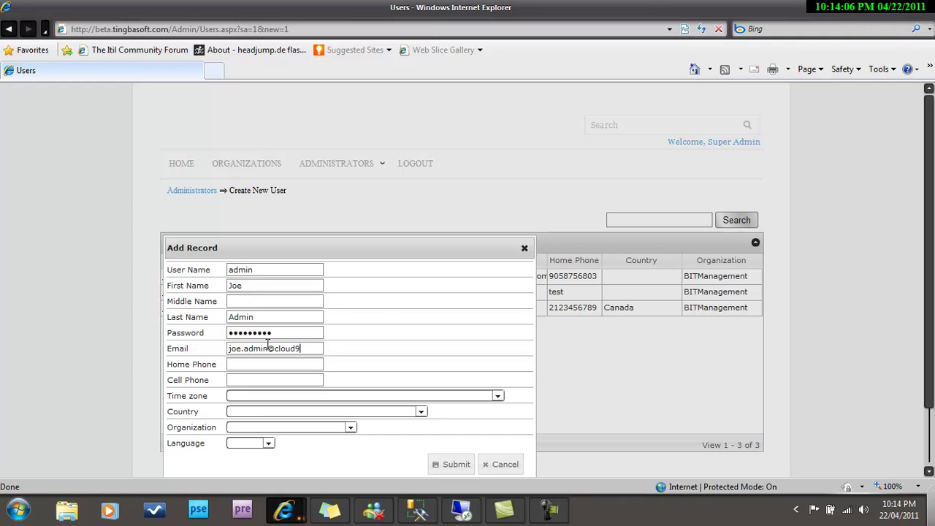
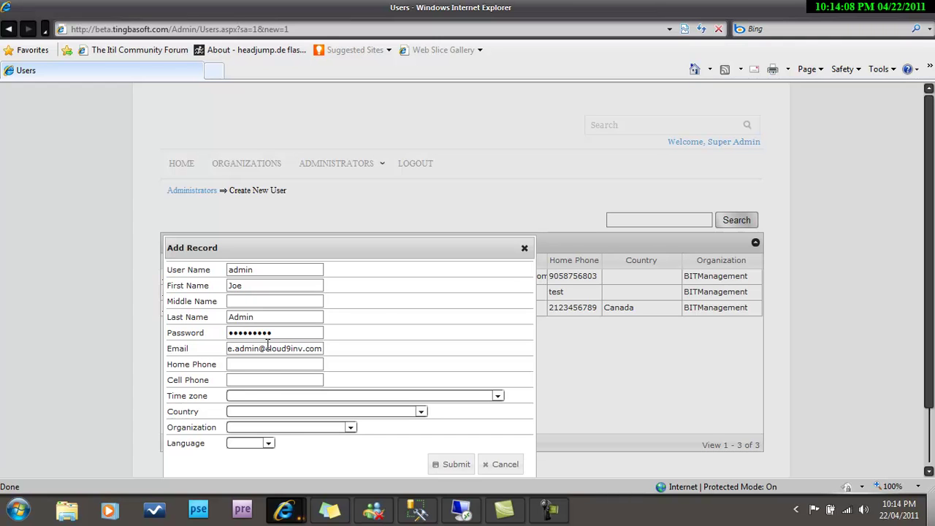
Assign the new user to Cloud 9 Investment Services, save it and close the form.
click(296, 428)
click(286, 455)
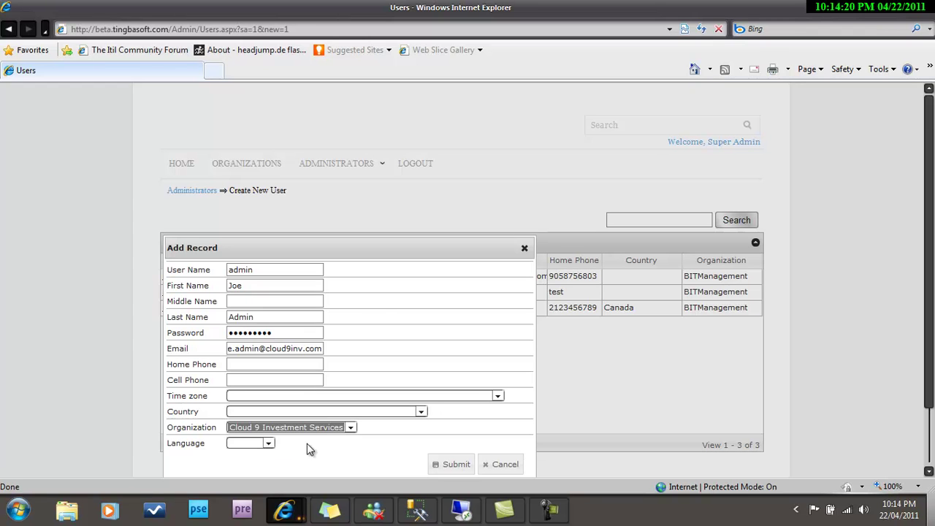
click(445, 465)
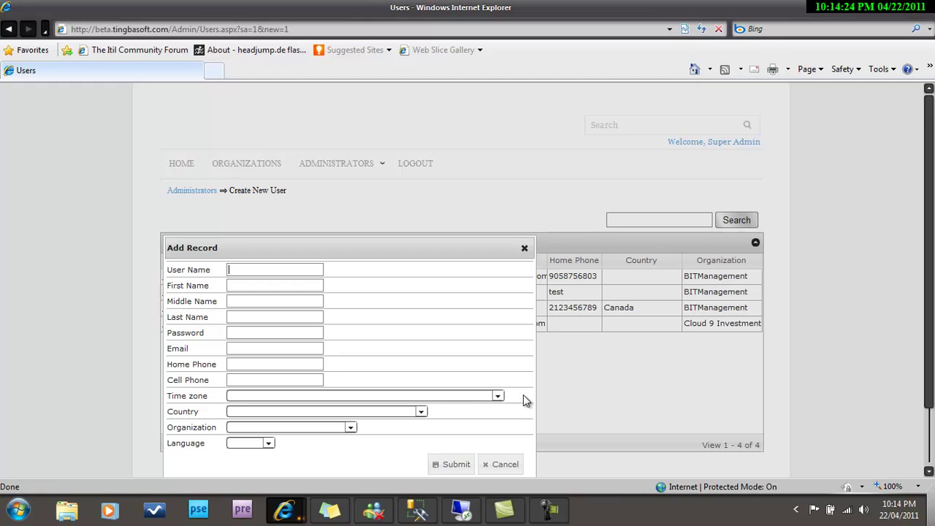
click(526, 249)
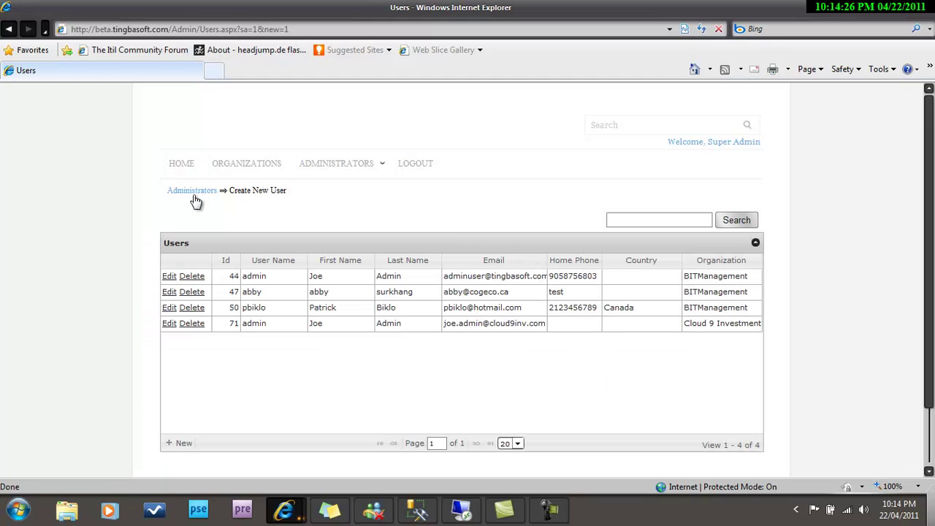
Log out of the super admin account and load cloud9.tingbasoft.com.
click(187, 173)
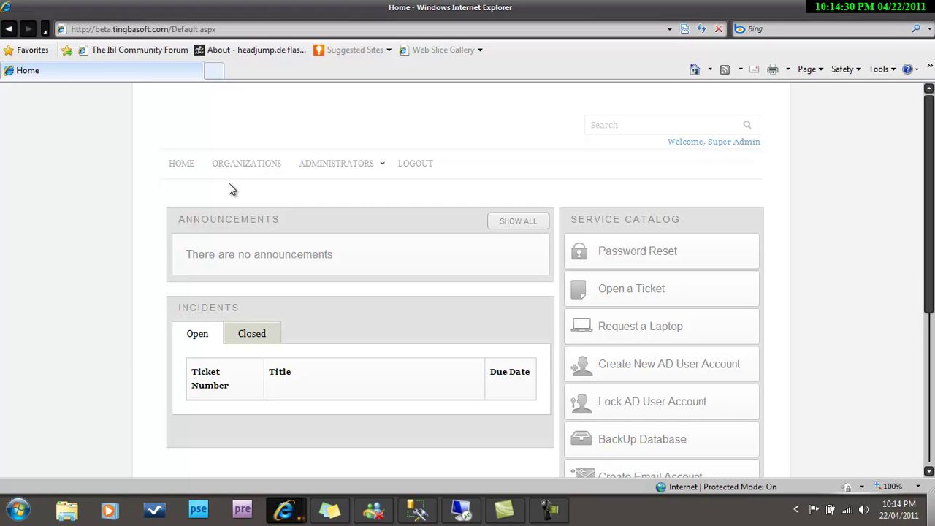
click(425, 173)
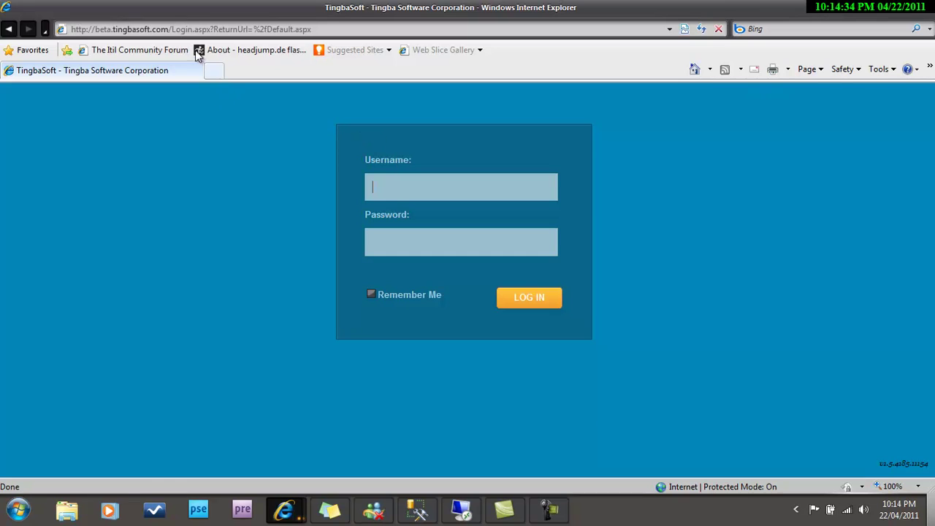
click(266, 29)
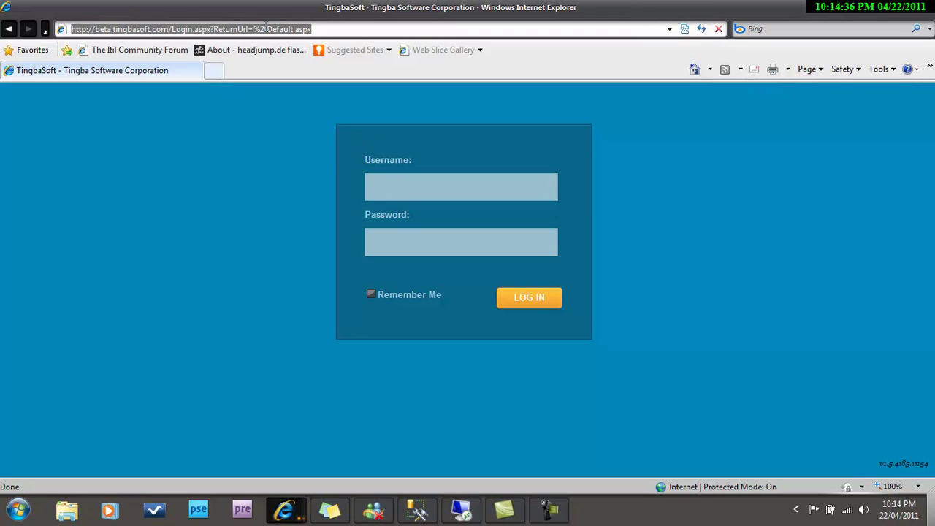
text(http:)
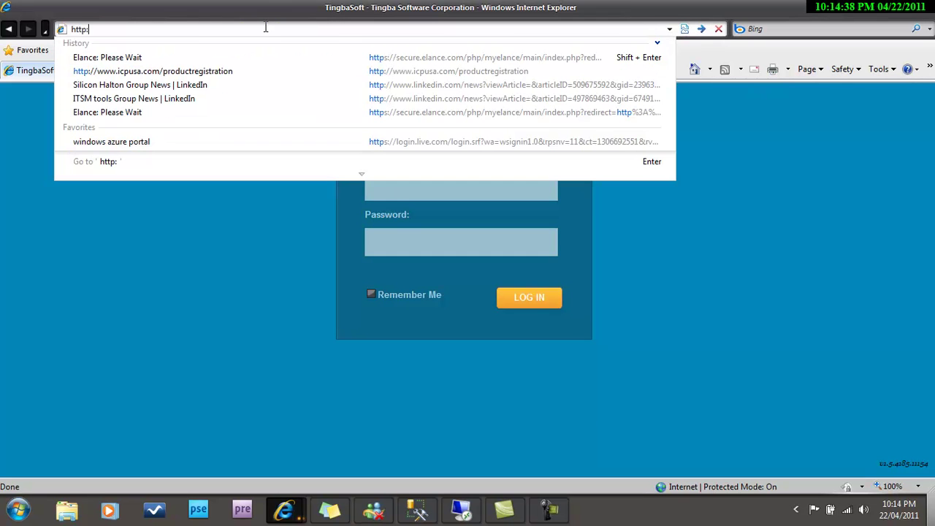
text(//clo)
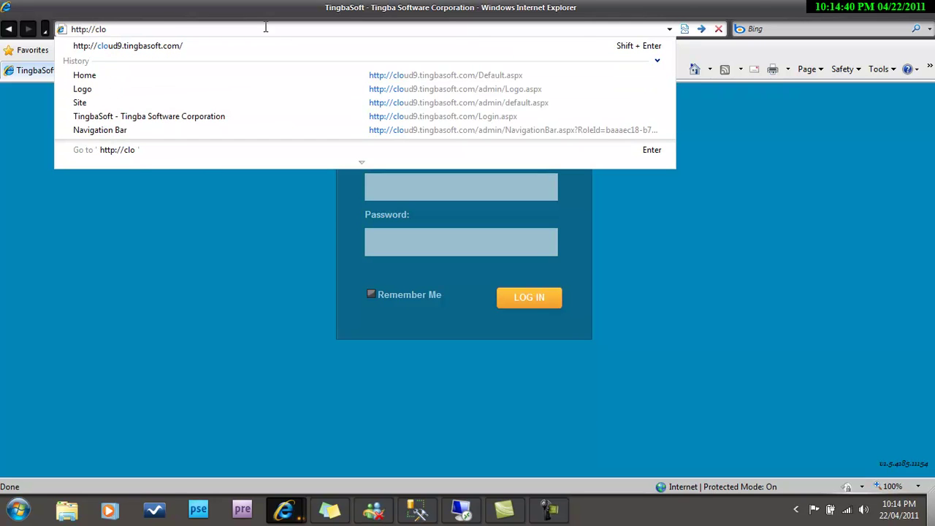
key(Down)
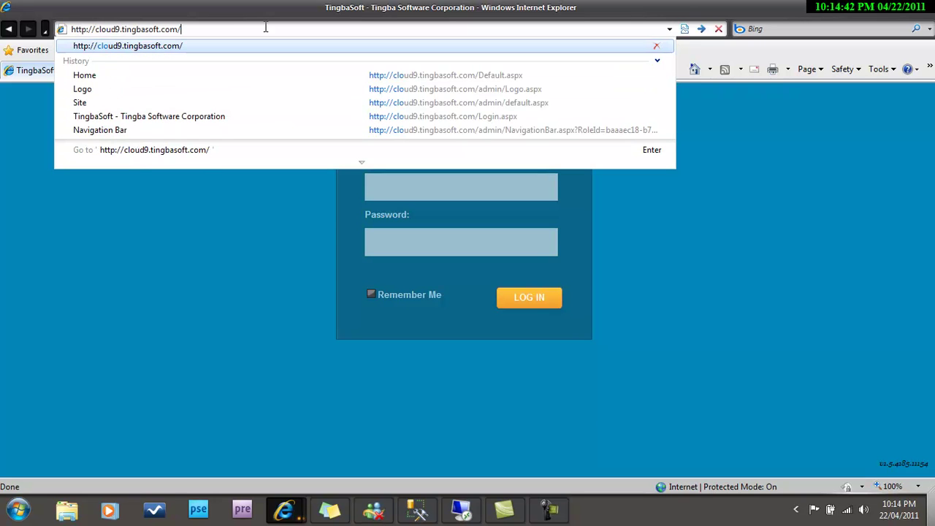
key(Return)
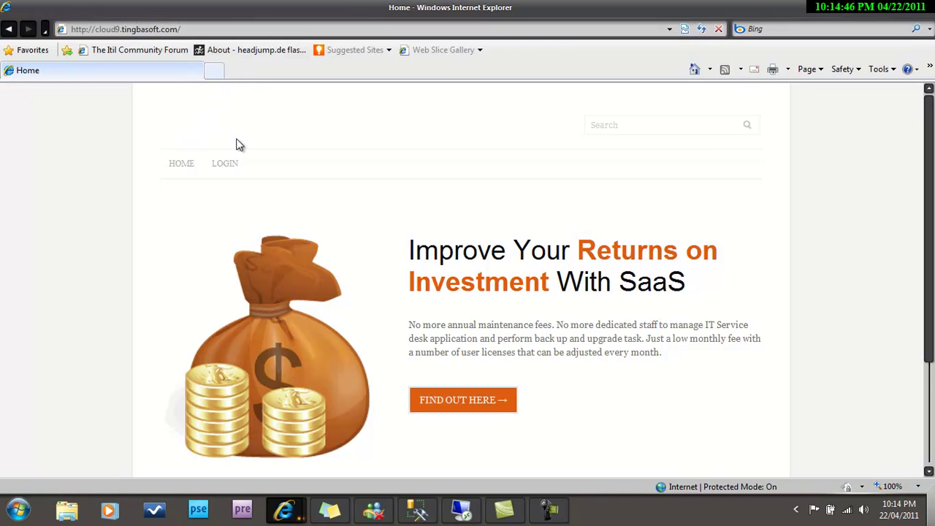
Log in to the cloud9 site with the new admin's credentials.
right_click(226, 167)
click(228, 173)
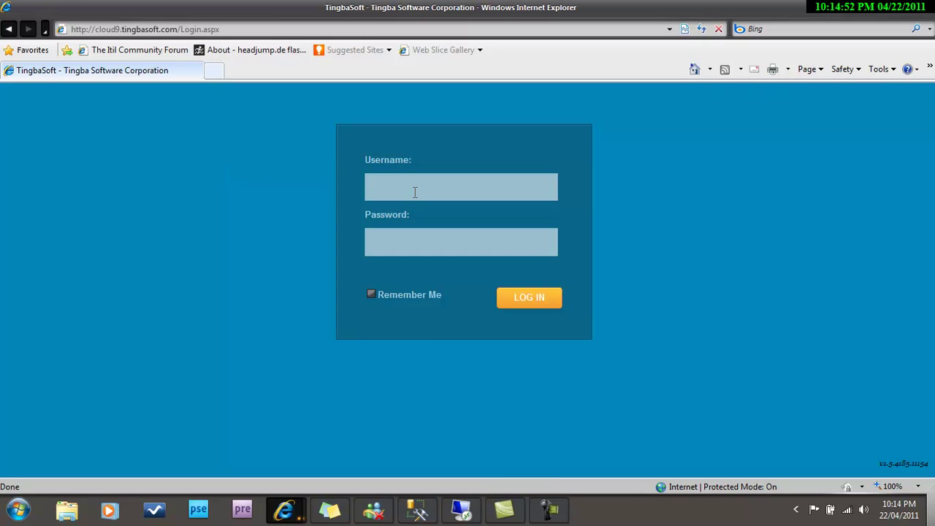
text(dadmin123)
click(523, 299)
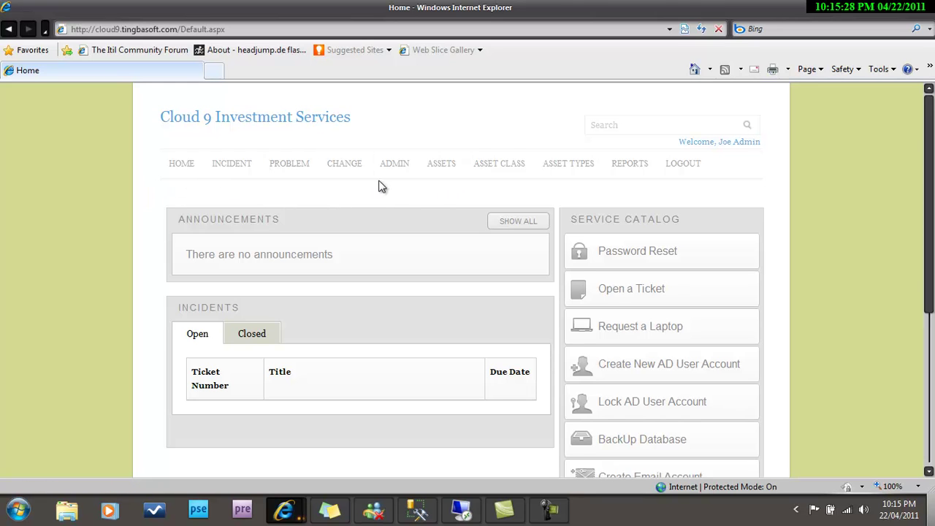
Switch the cloud9 site branding from Style 3 to Style 4 under Admin > Manage Style.
click(396, 165)
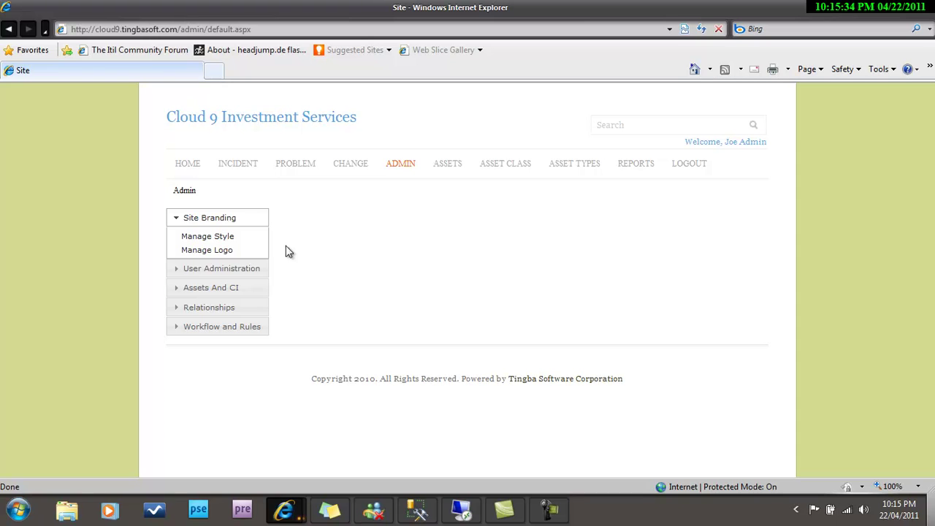
click(228, 239)
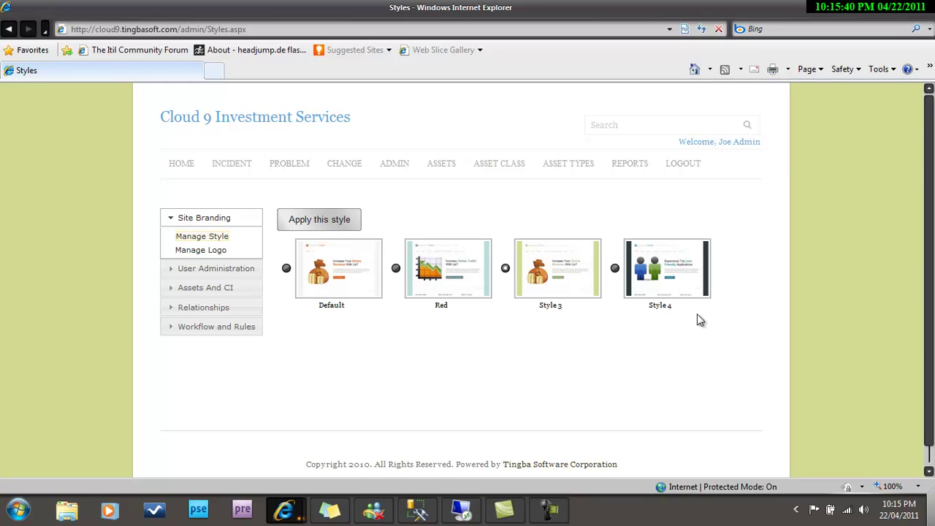
click(615, 269)
click(339, 224)
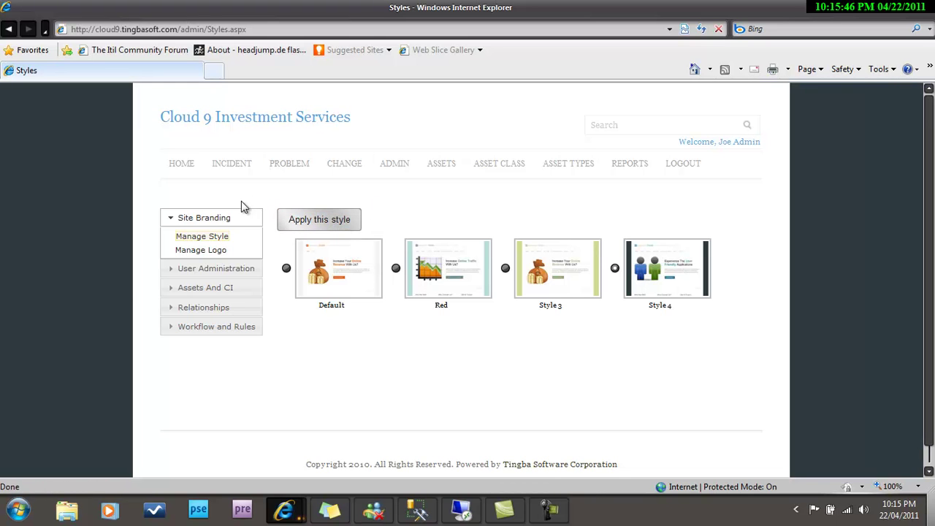
Upload the cloud92 image as the site logo, apply it, and return to the Home page.
click(205, 251)
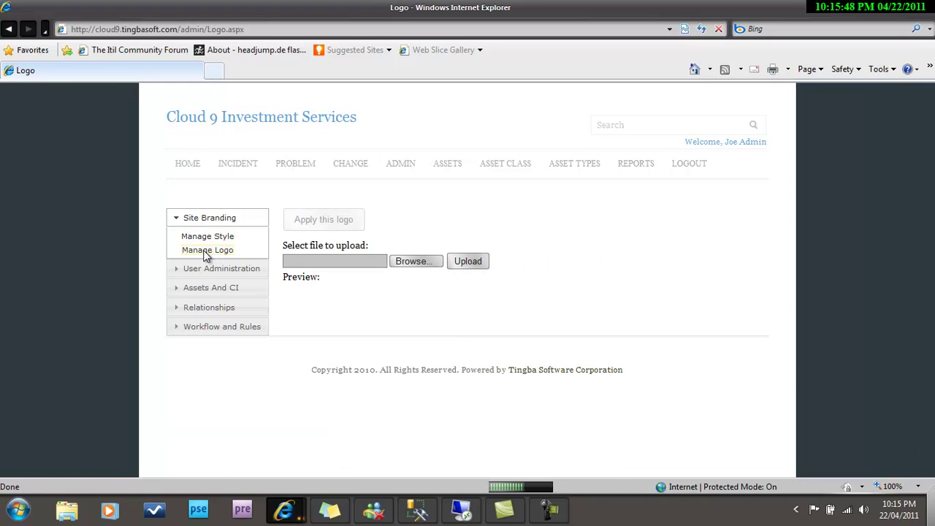
click(394, 263)
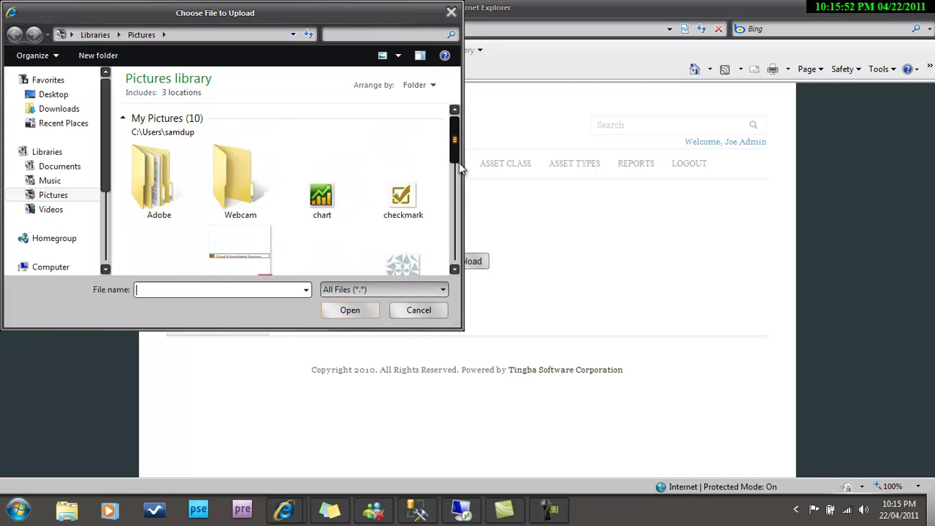
drag(455, 151, 449, 188)
click(313, 178)
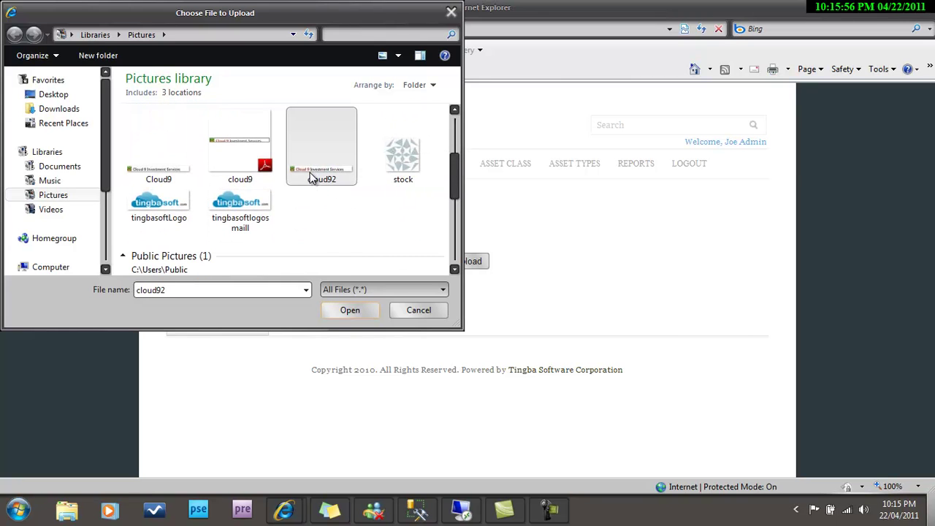
click(333, 309)
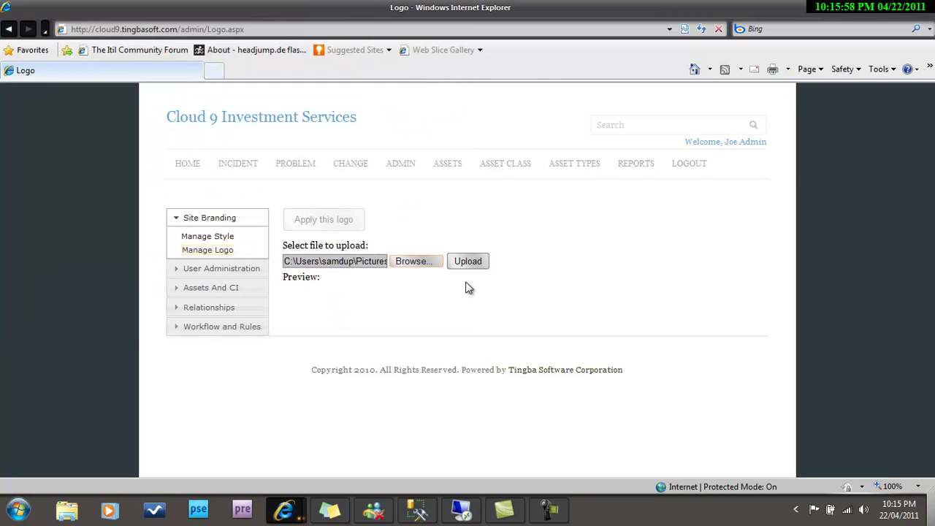
click(469, 262)
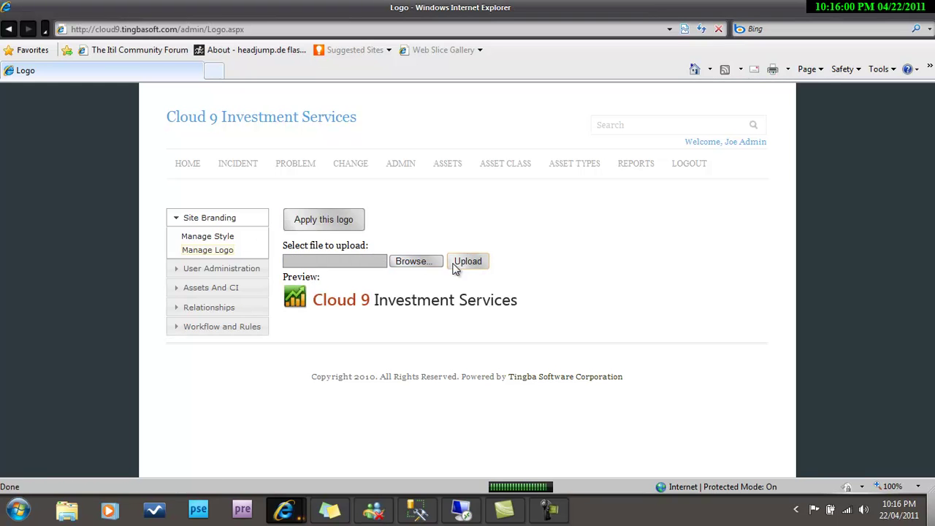
click(333, 219)
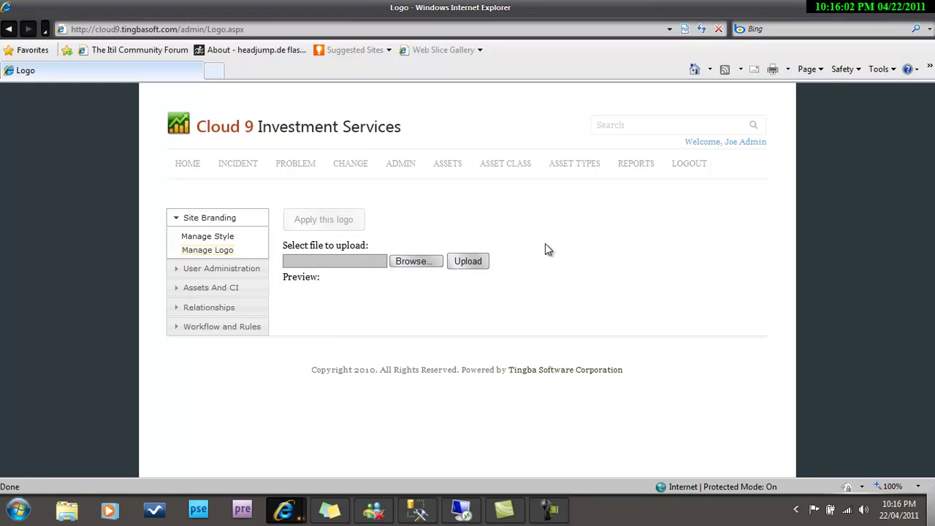
click(188, 165)
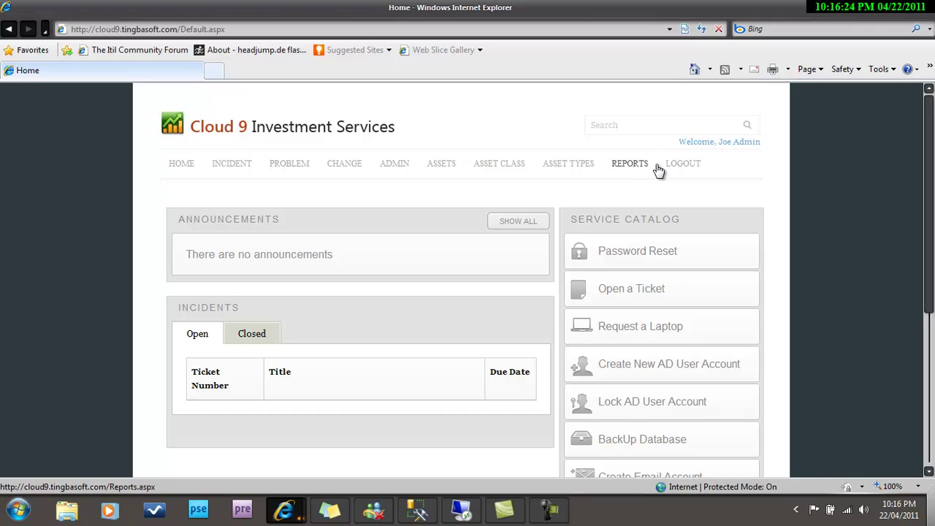
Reorder the Administrator role's navigation so Reports follows Change and Admin is last, and save.
click(401, 164)
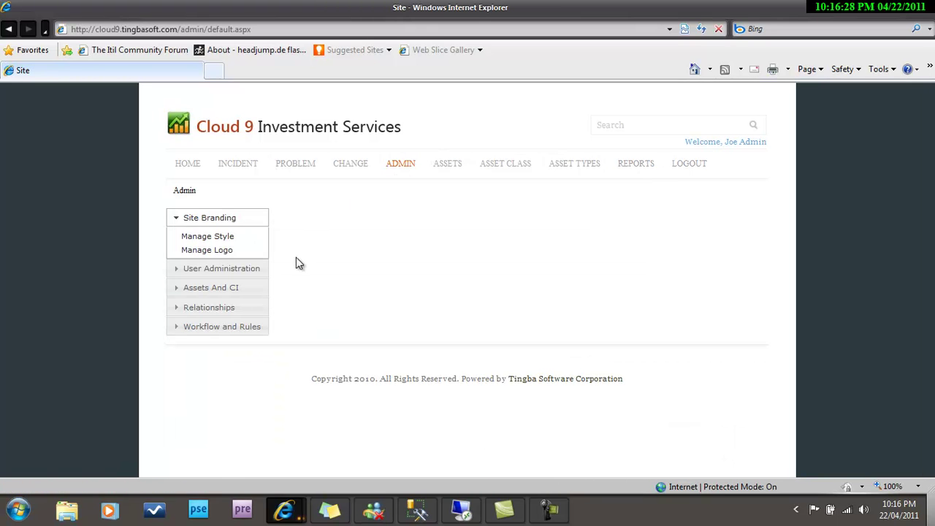
click(244, 269)
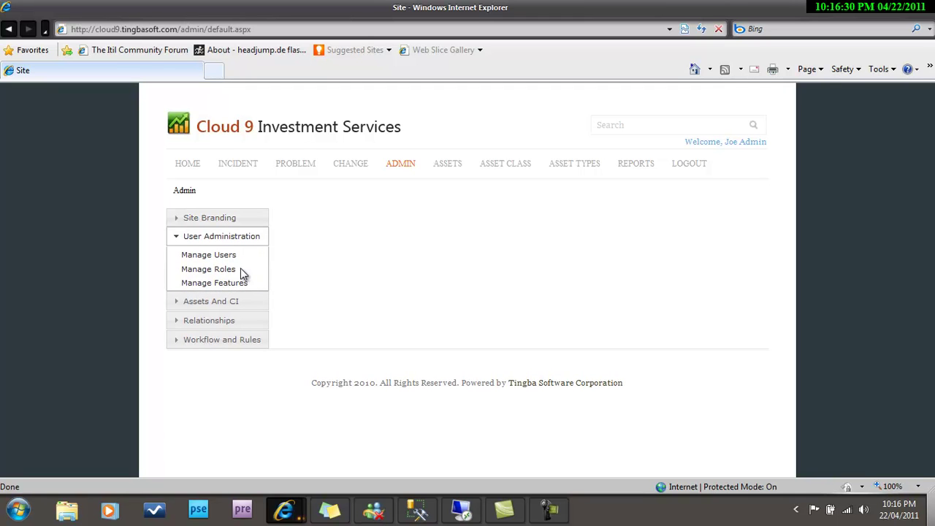
click(233, 271)
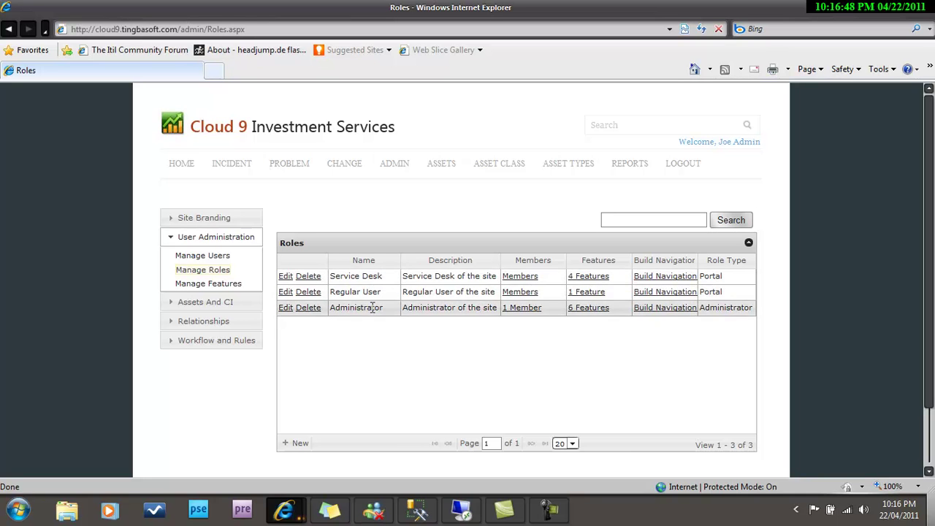
click(651, 313)
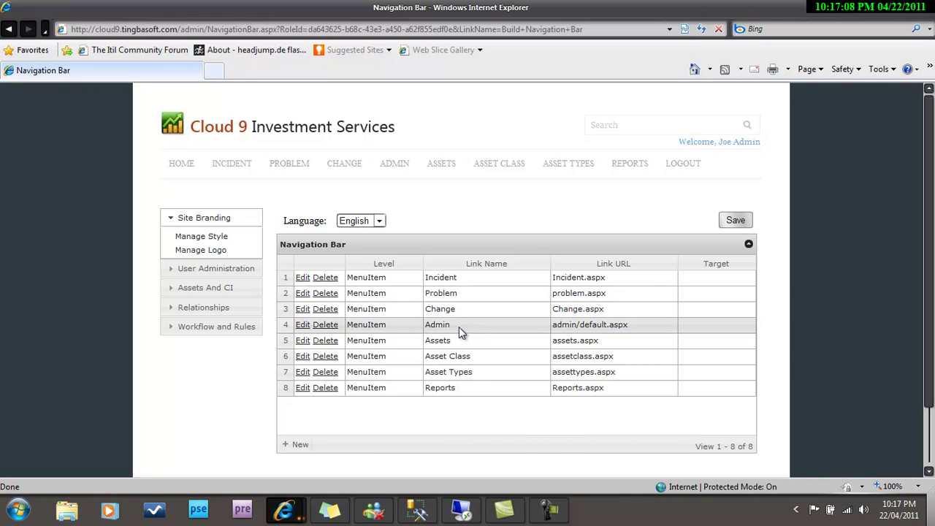
drag(459, 327, 451, 388)
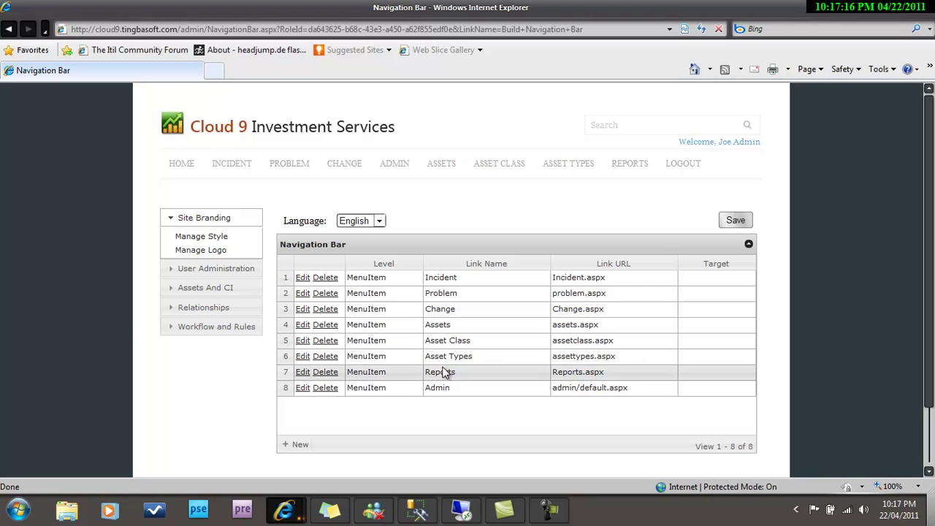
drag(443, 374, 441, 324)
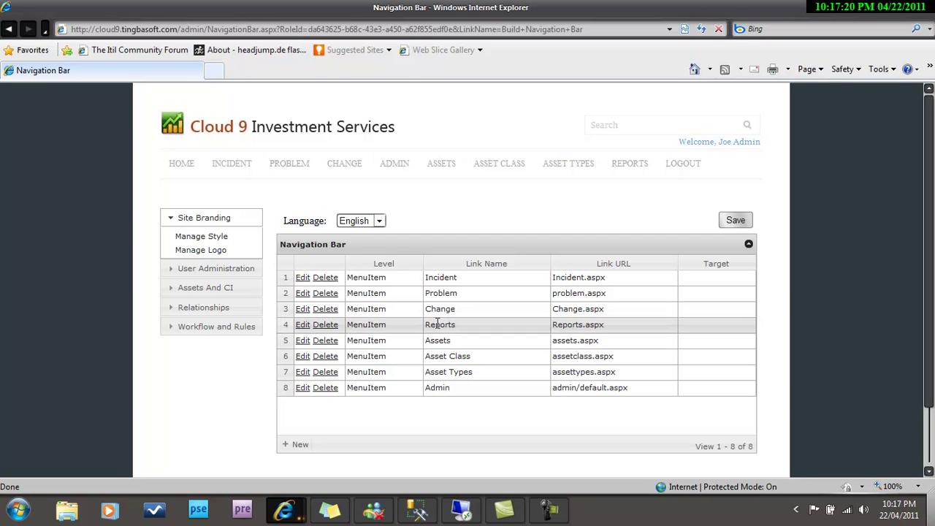
click(735, 220)
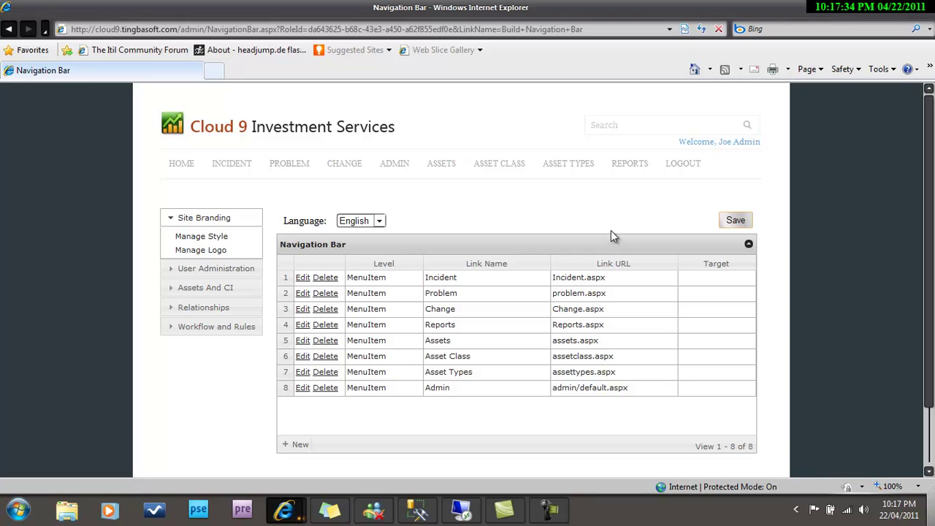
Log out and log back in with the admin username and password to refresh the menu.
click(681, 163)
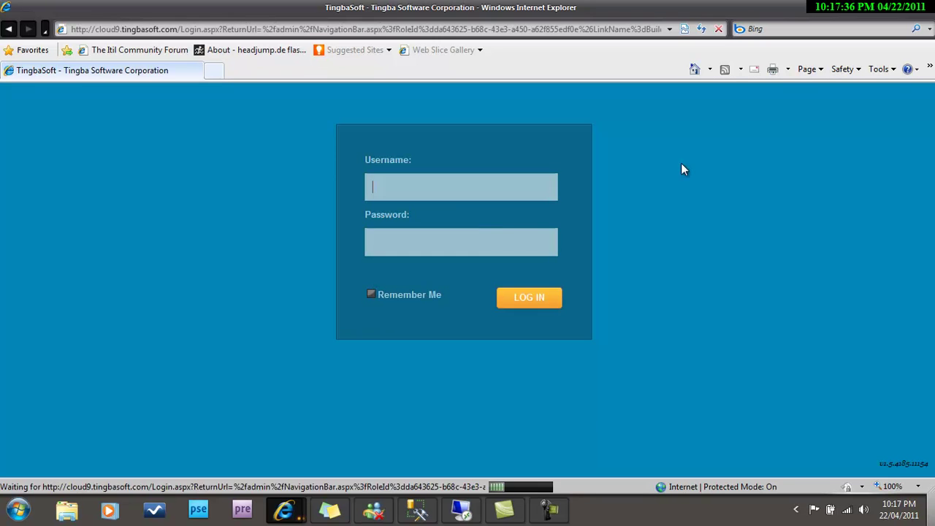
click(466, 190)
text(admin)
key(Tab)
text(admin1234)
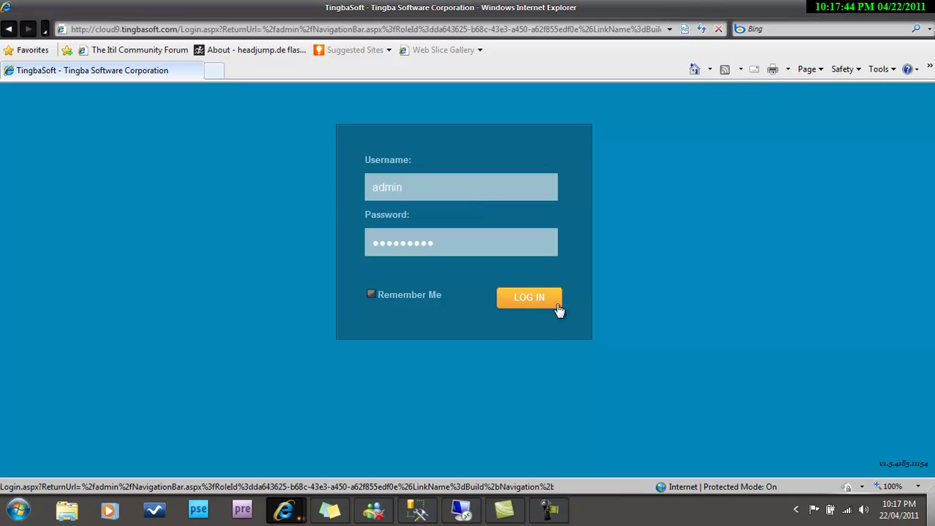
click(539, 302)
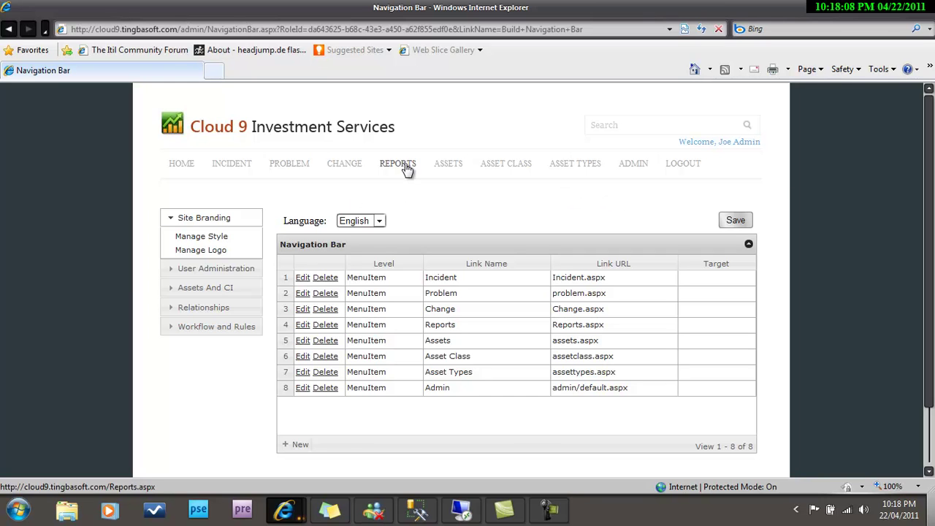
Open the Administrator role's Build Navigation setup from Admin > Manage Roles.
click(634, 168)
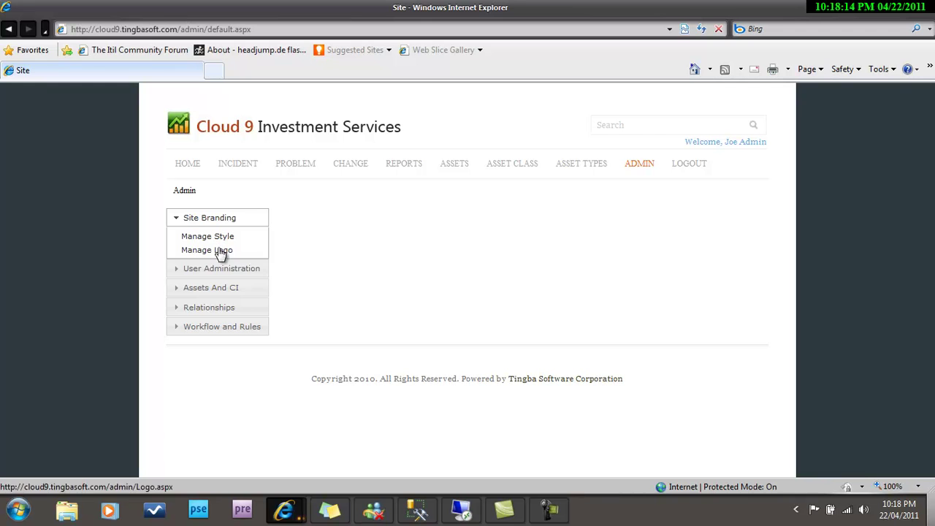
click(215, 270)
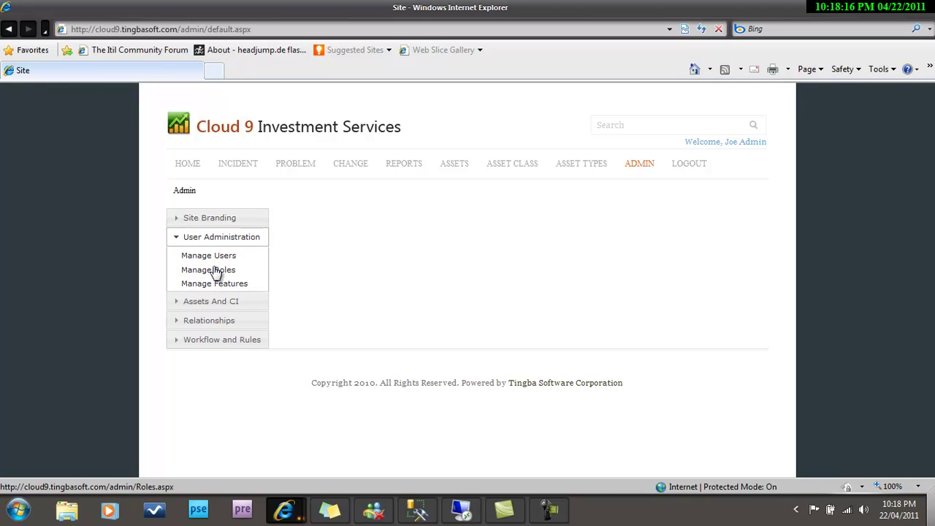
click(215, 269)
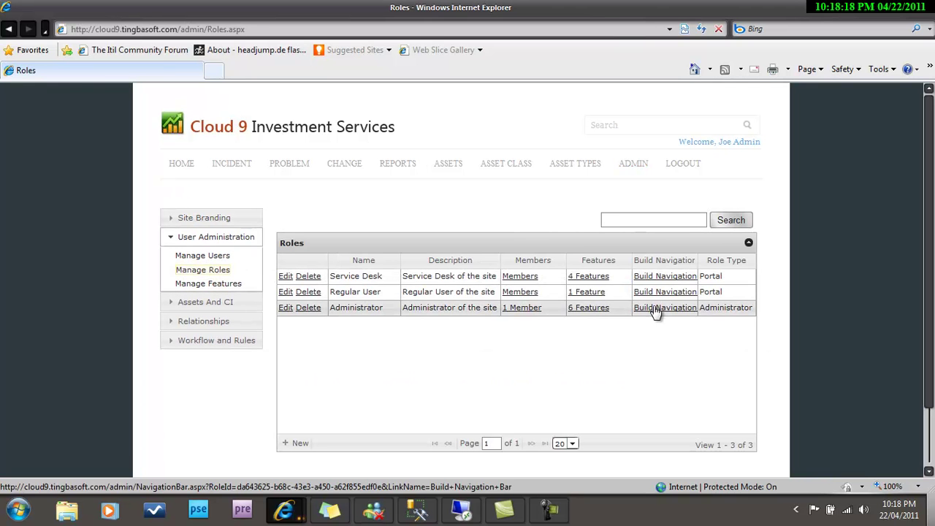
click(656, 309)
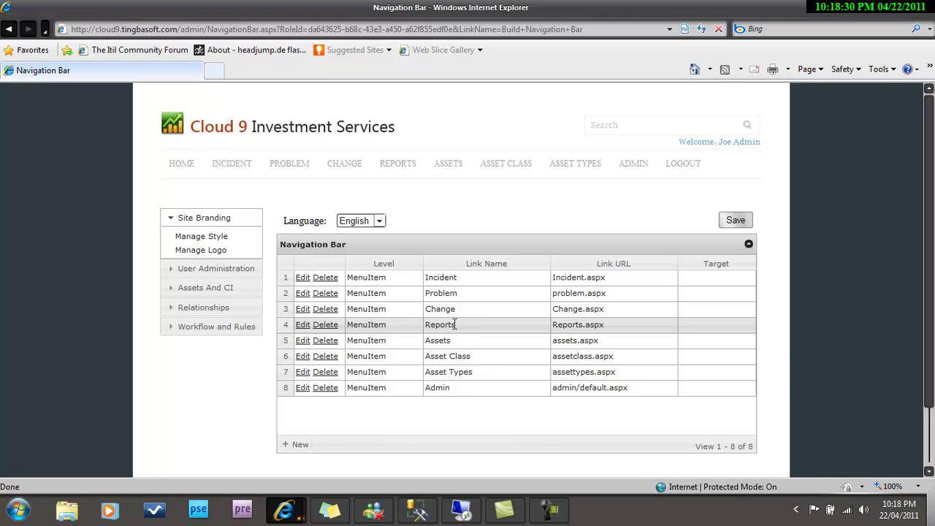
click(299, 446)
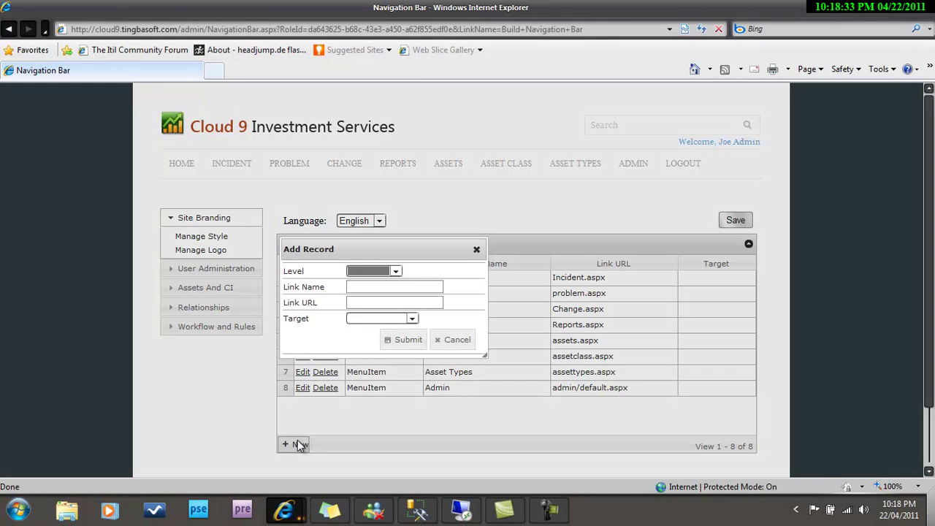
click(394, 272)
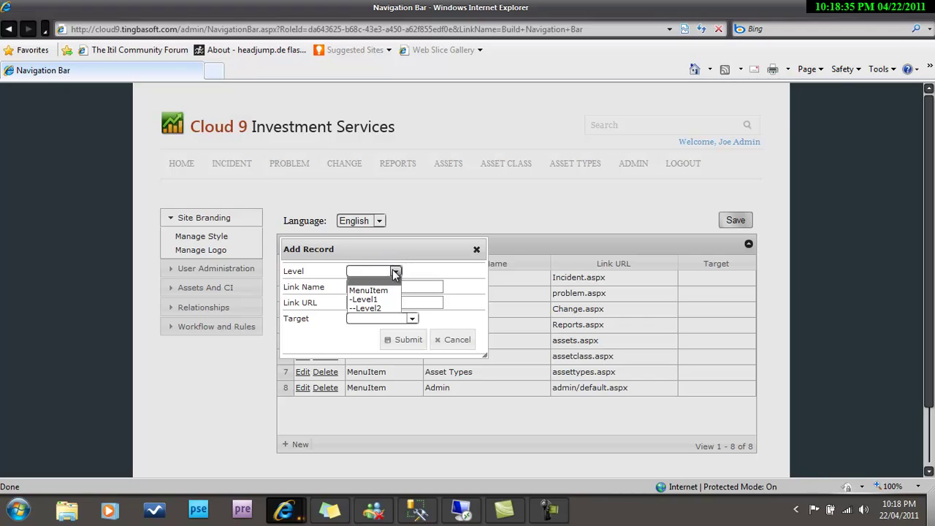
click(374, 301)
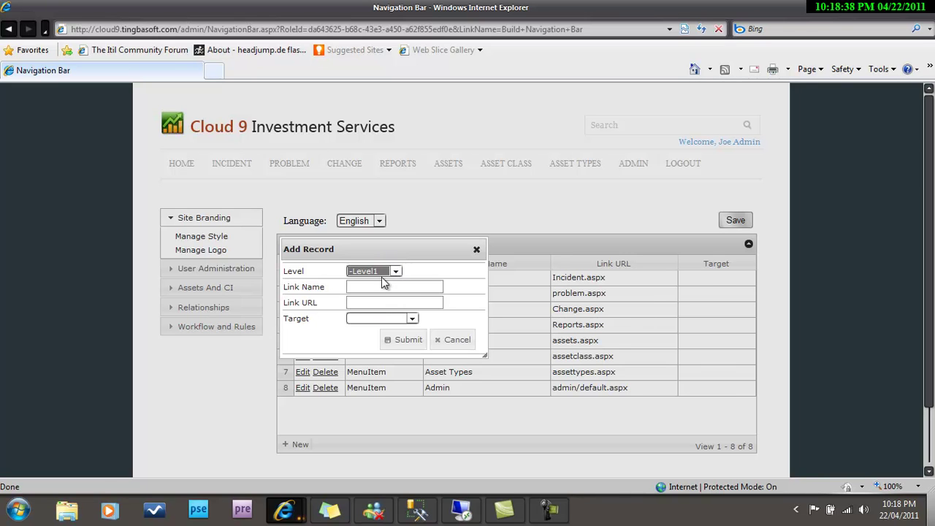
click(380, 286)
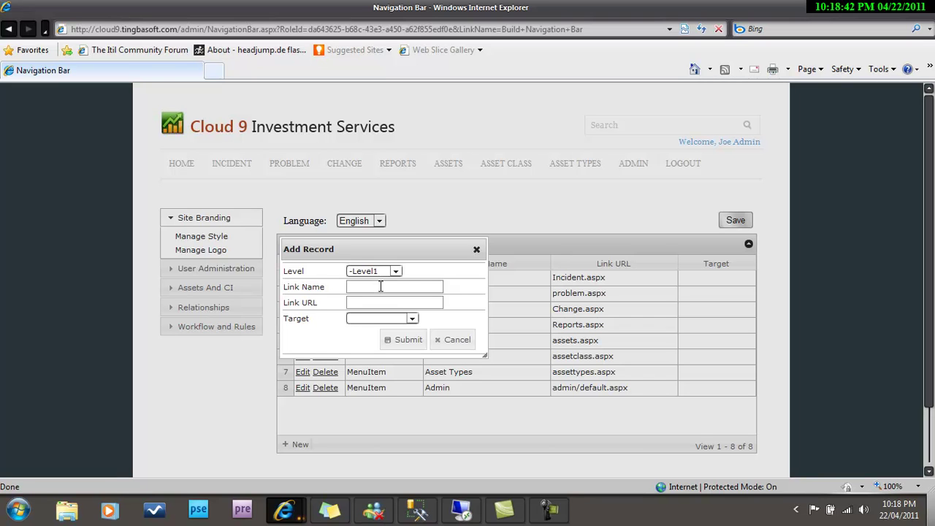
text(Help)
key(BackSpace)
key(BackSpace)
key(BackSpace)
key(BackSpace)
key(BackSpace)
key(BackSpace)
text(Help Do)
text(http:/)
text(/www.google.com)
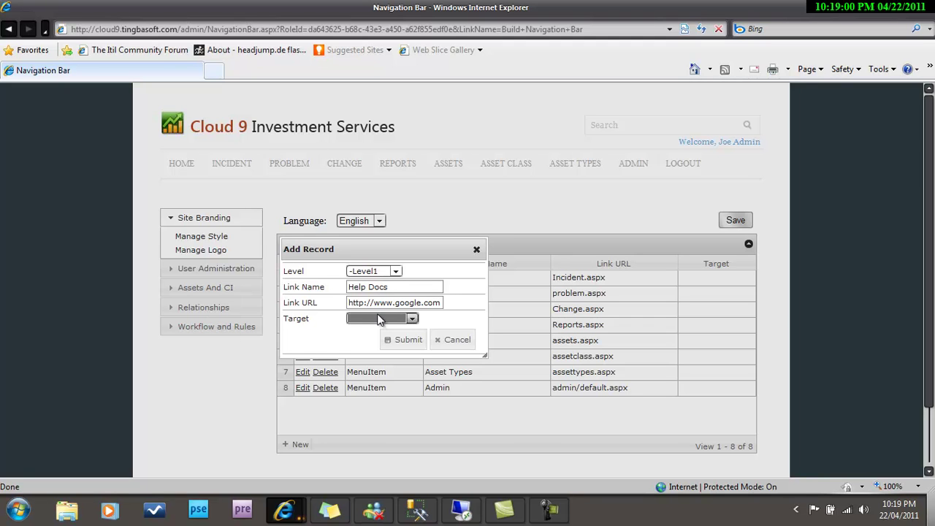
click(388, 320)
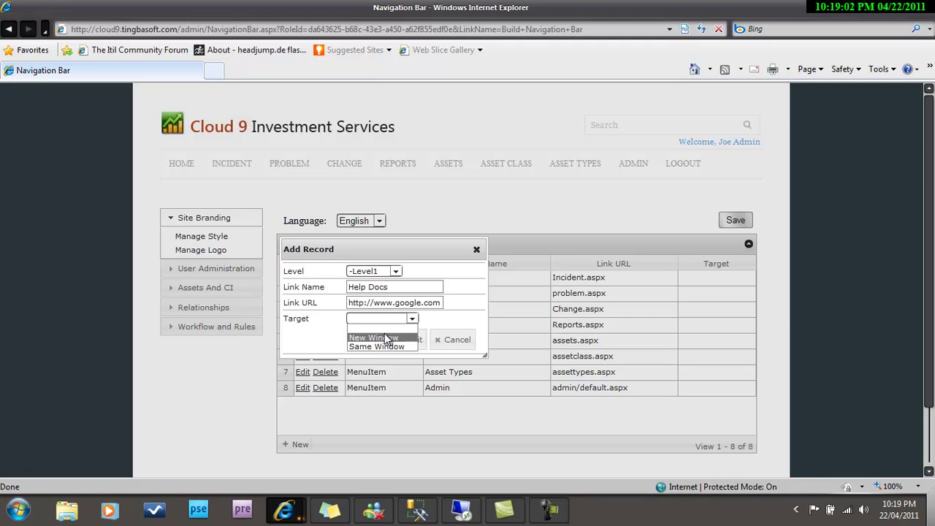
click(385, 336)
click(398, 341)
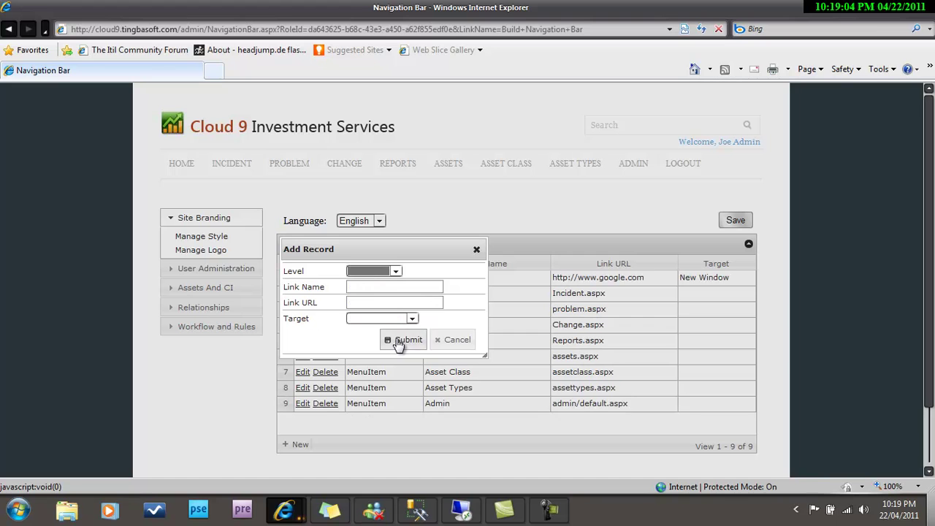
click(476, 250)
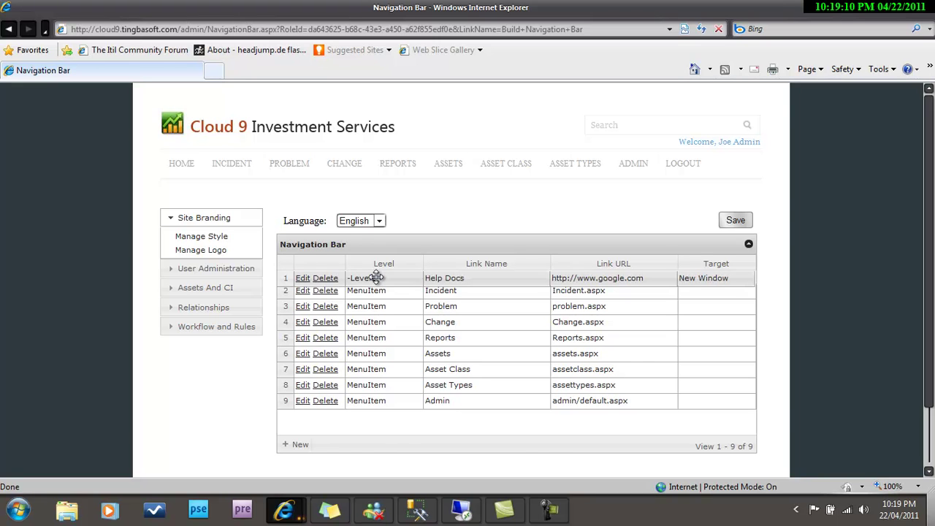
Drag Help Docs directly below Reports and save the navigation order.
drag(378, 277, 374, 340)
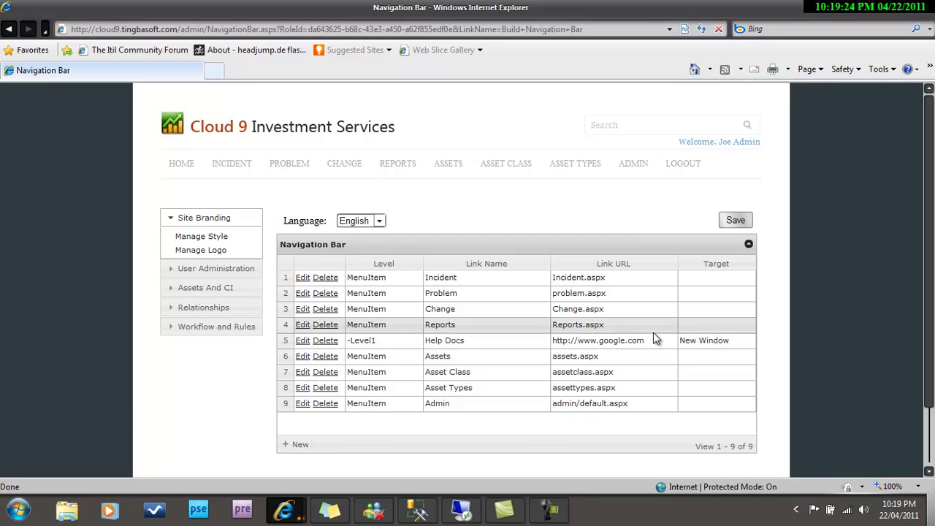
click(734, 220)
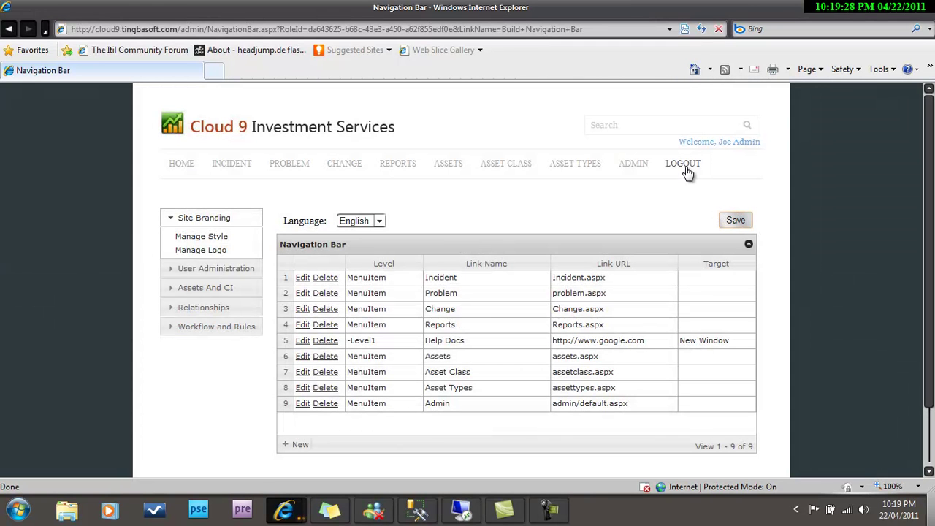
Log out and log back in with the admin credentials so the menu refreshes.
click(684, 166)
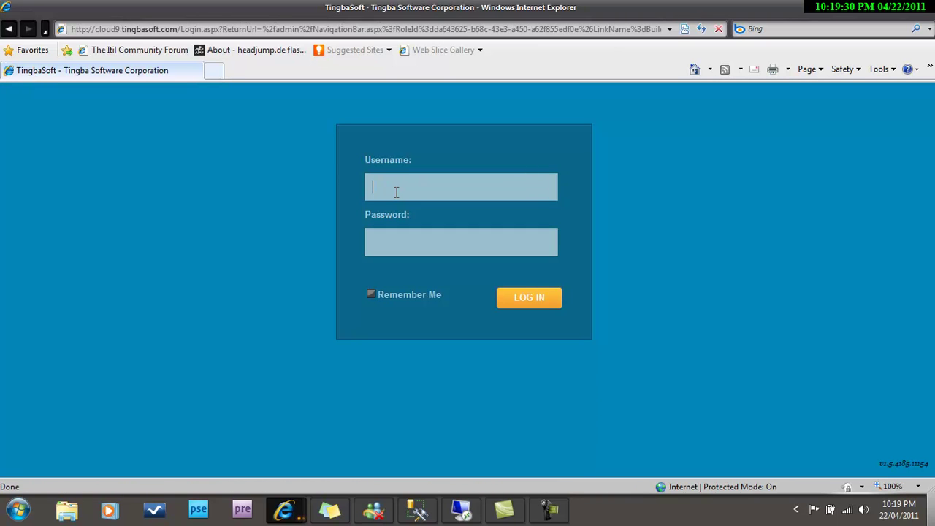
text(adm)
text(••••••••)
text(•)
click(530, 299)
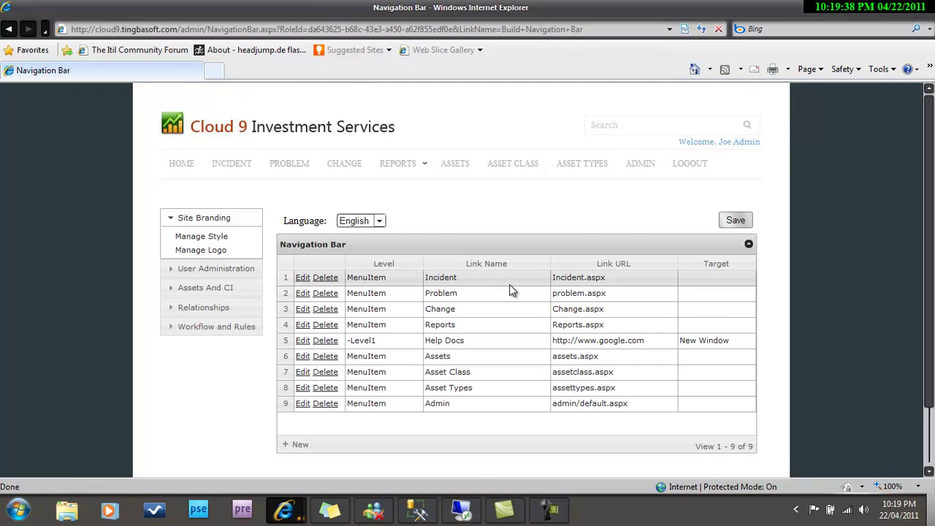
From Home, open Reports > Help Docs to confirm Google opens, then close that window.
click(182, 165)
mouse_move(430, 172)
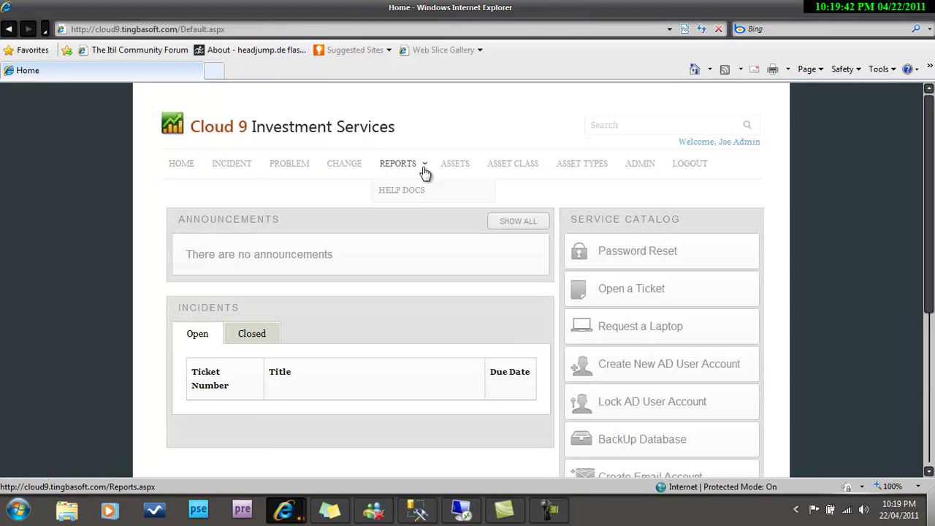
click(414, 192)
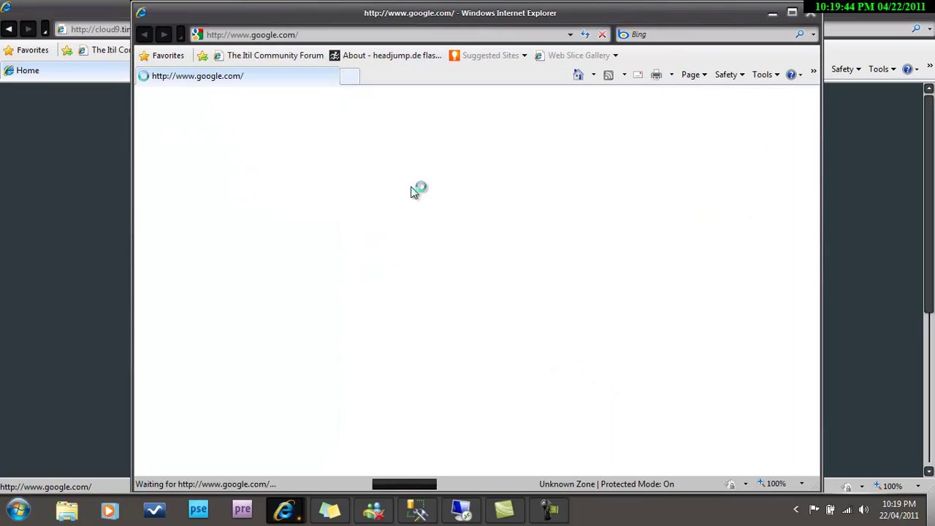
click(812, 16)
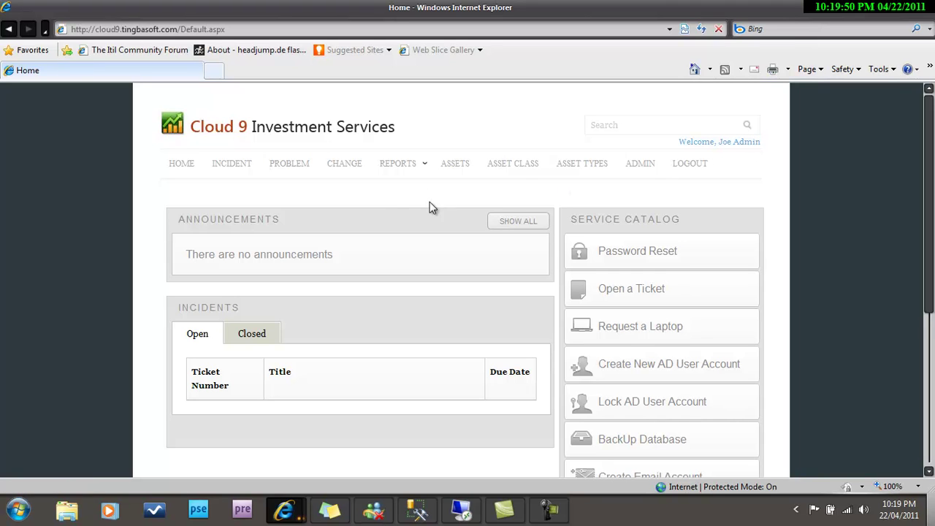